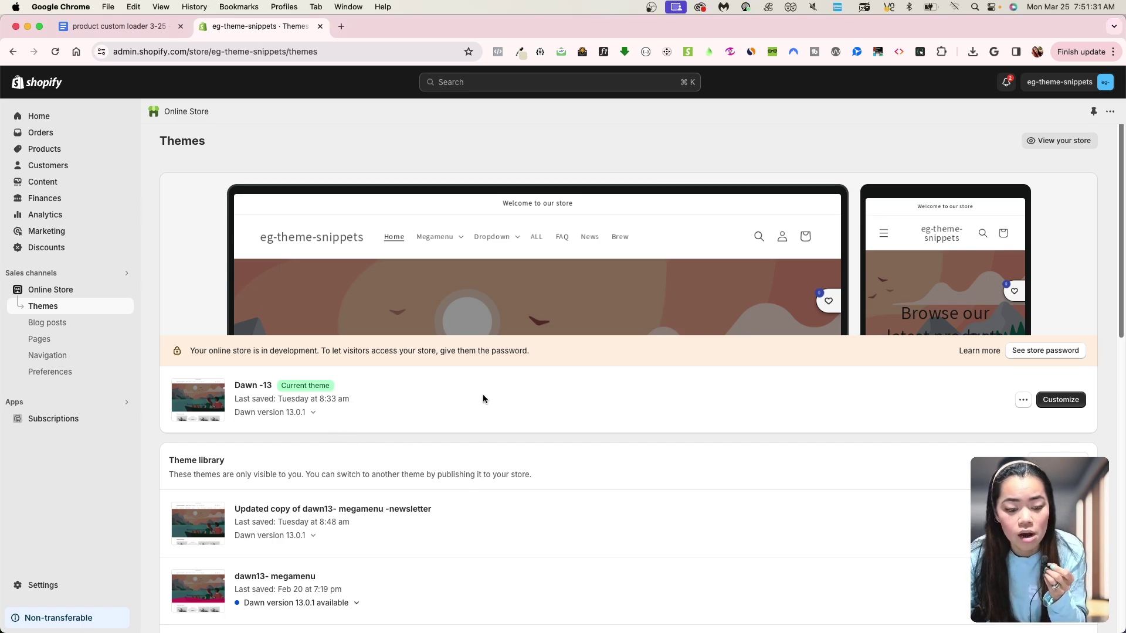
Open the live storefront and browse the first page of the ALL collection.
{"action": "left_click", "coordinate": [1051, 140]}
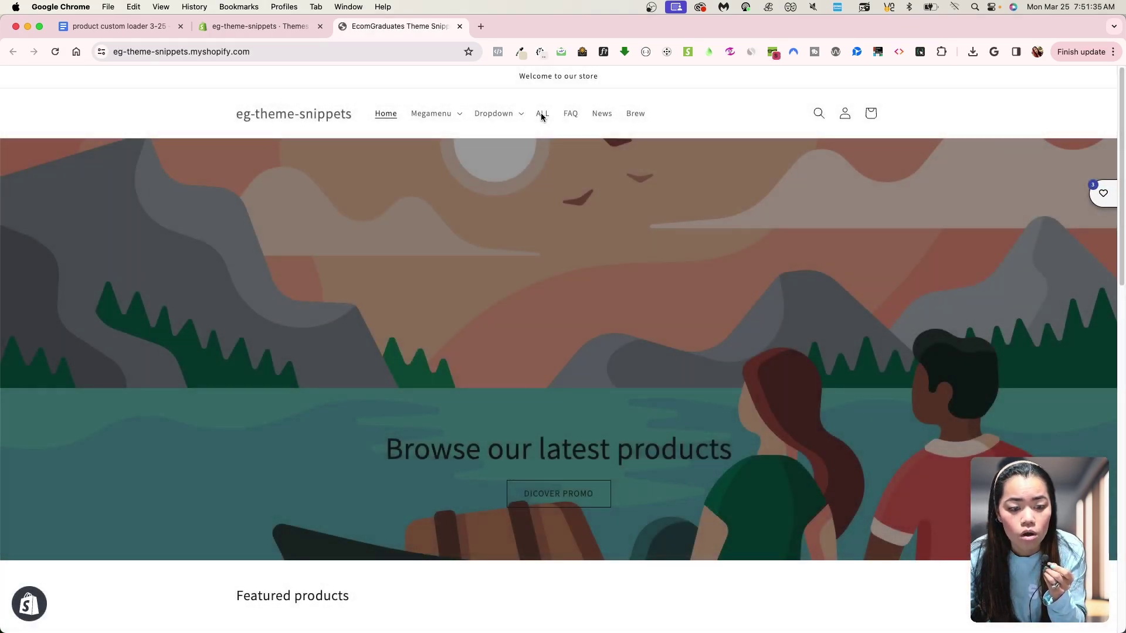
{"action": "left_click", "coordinate": [540, 115]}
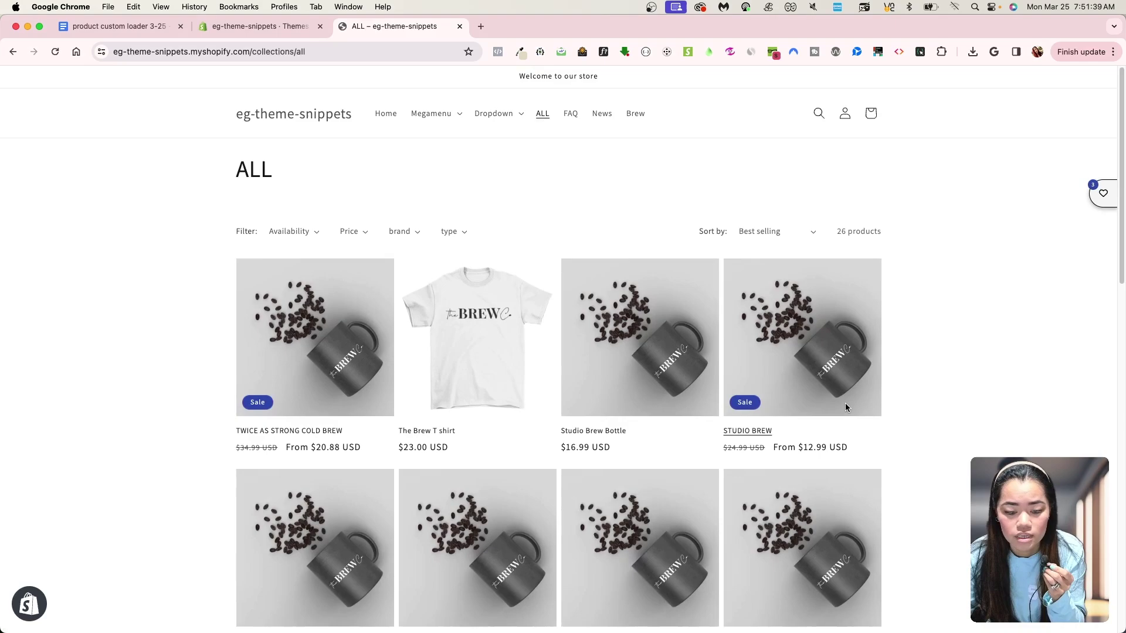
{"action": "scroll", "coordinate": [833, 429], "scroll_direction": "down", "scroll_amount": 10}
{"action": "scroll", "coordinate": [823, 457], "scroll_direction": "down", "scroll_amount": 5}
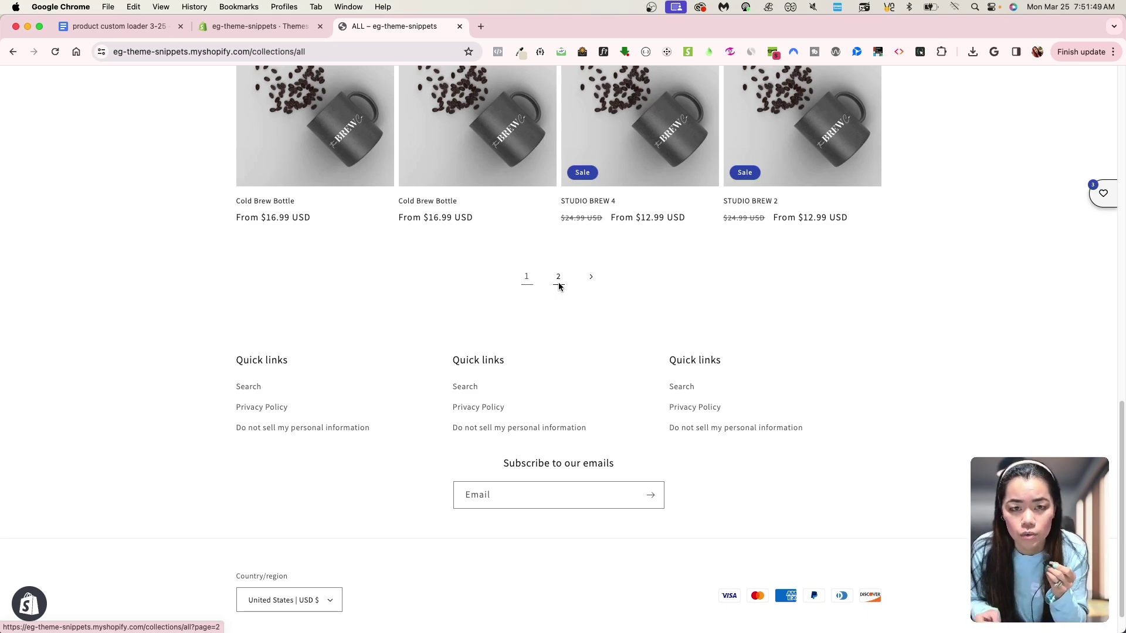
View page 2 of ALL, unheart one product, and check the saved wishlist items.
{"action": "left_click", "coordinate": [558, 283]}
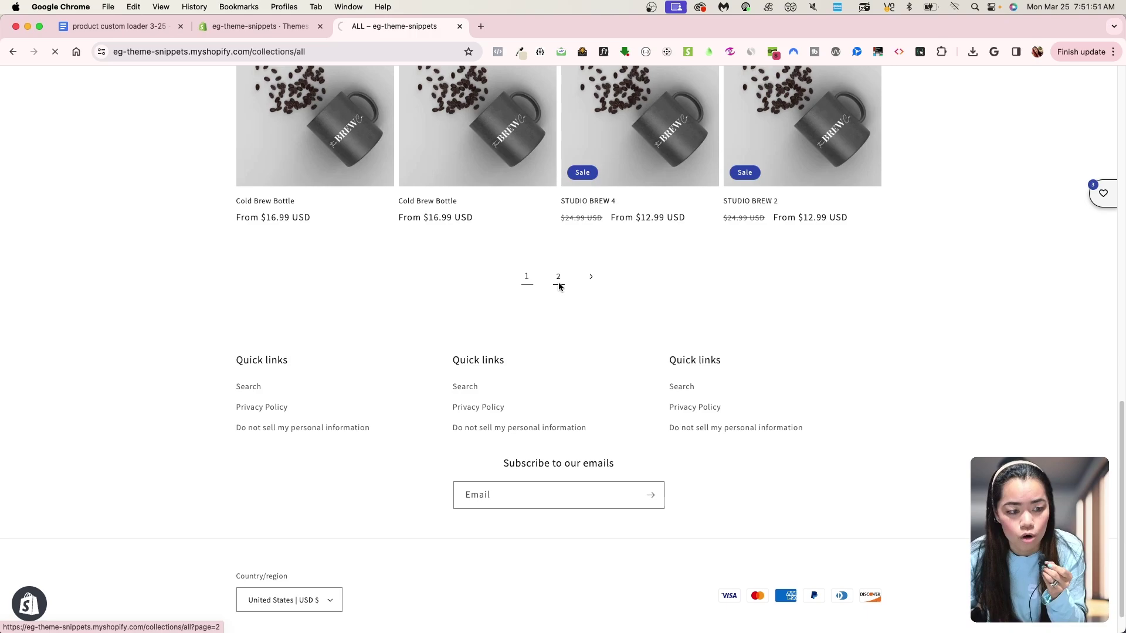
{"action": "scroll", "coordinate": [643, 403], "scroll_direction": "down", "scroll_amount": 6}
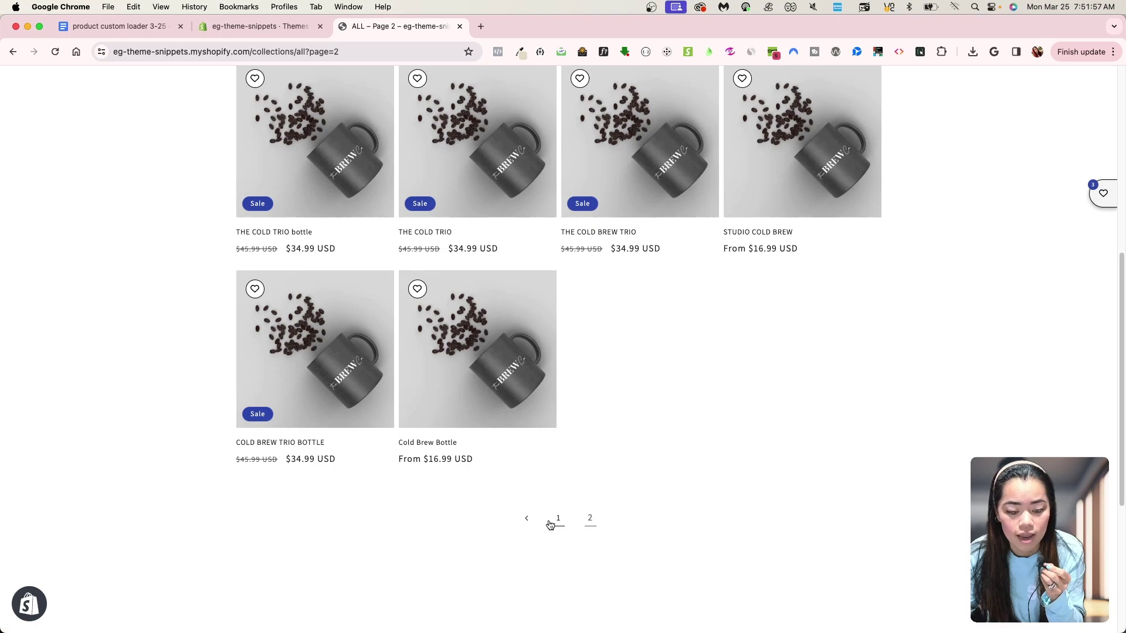
{"action": "scroll", "coordinate": [737, 350], "scroll_direction": "up", "scroll_amount": 2}
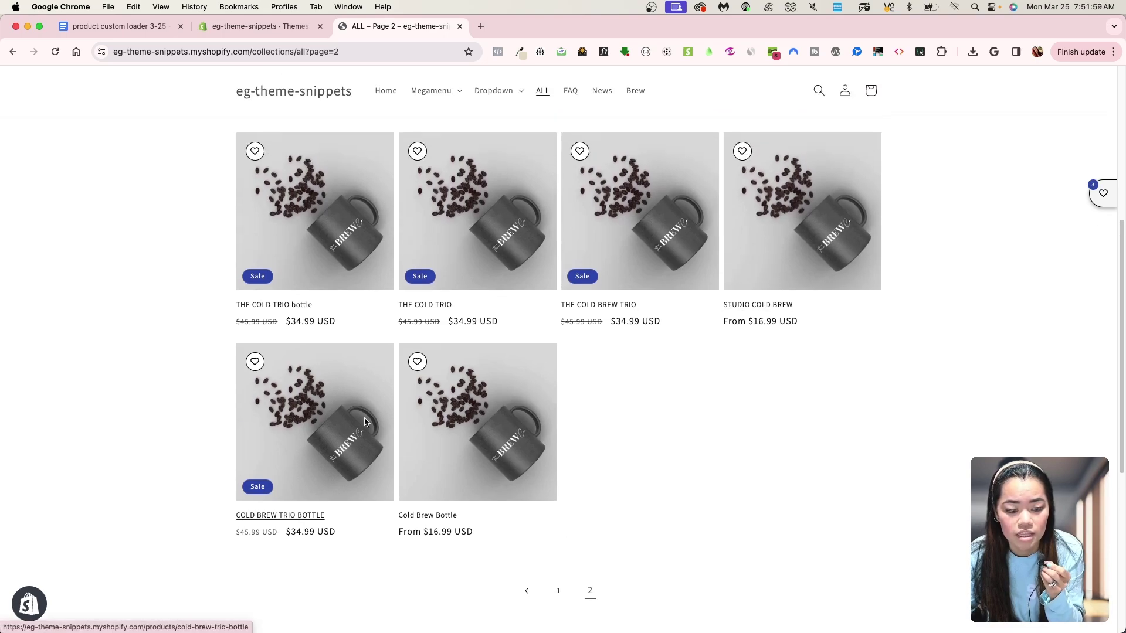
{"action": "left_click", "coordinate": [417, 361]}
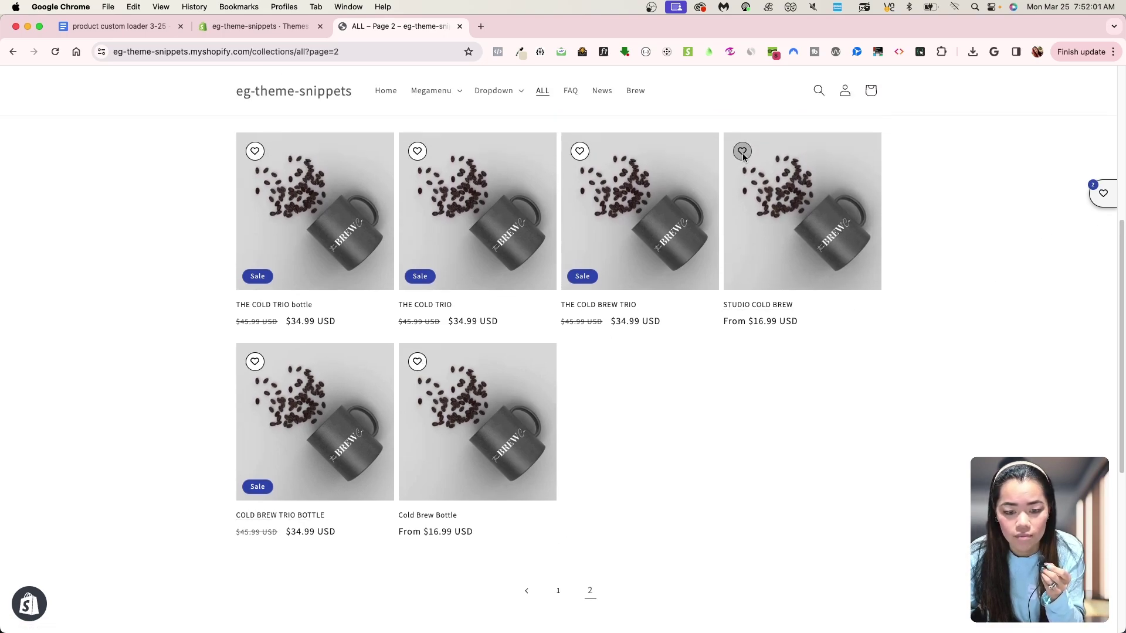
{"action": "left_click", "coordinate": [1098, 198]}
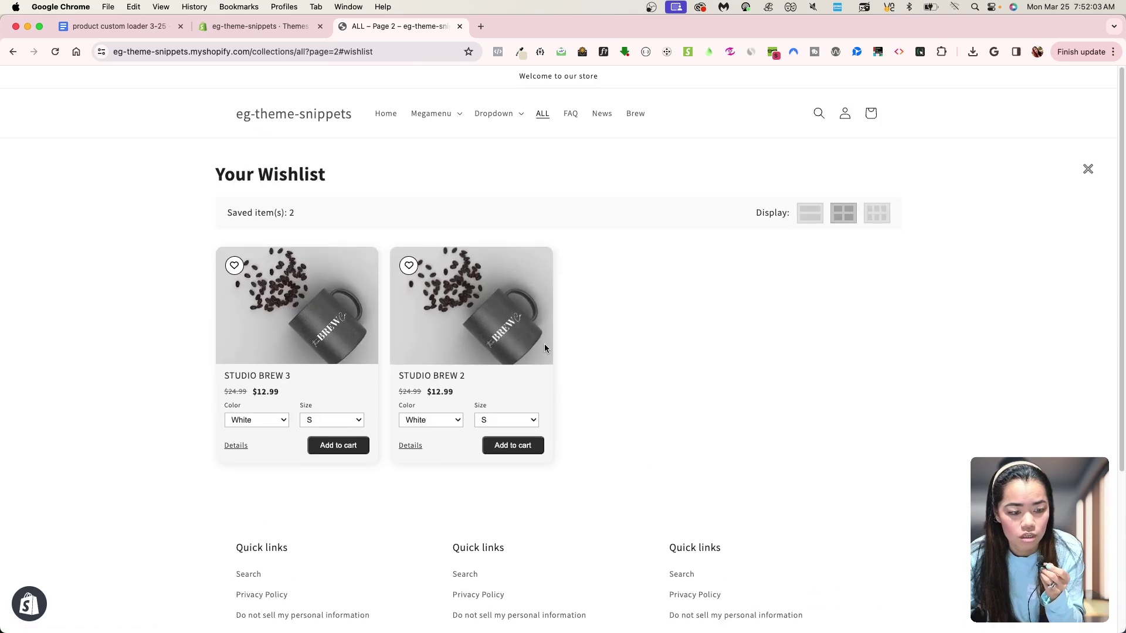
Return to the ALL collection's first page and scroll through its products.
{"action": "left_click", "coordinate": [547, 111]}
{"action": "scroll", "coordinate": [691, 424], "scroll_direction": "down", "scroll_amount": 10}
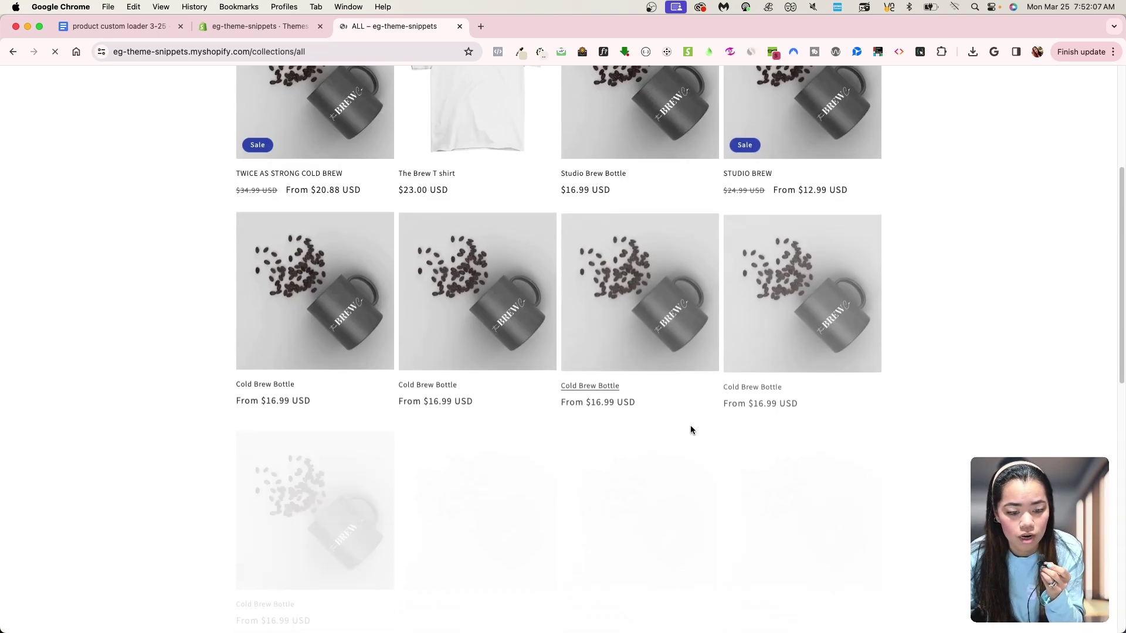
{"action": "scroll", "coordinate": [638, 367], "scroll_direction": "down", "scroll_amount": 5}
{"action": "scroll", "coordinate": [645, 376], "scroll_direction": "up", "scroll_amount": 5}
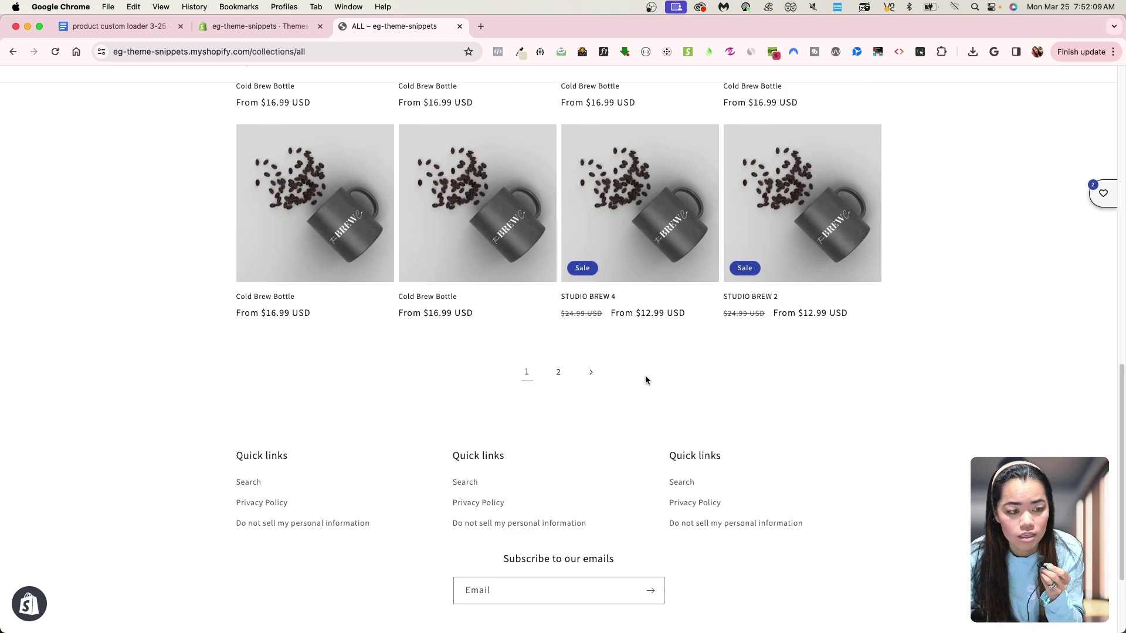
{"action": "scroll", "coordinate": [361, 93], "scroll_direction": "up", "scroll_amount": 2}
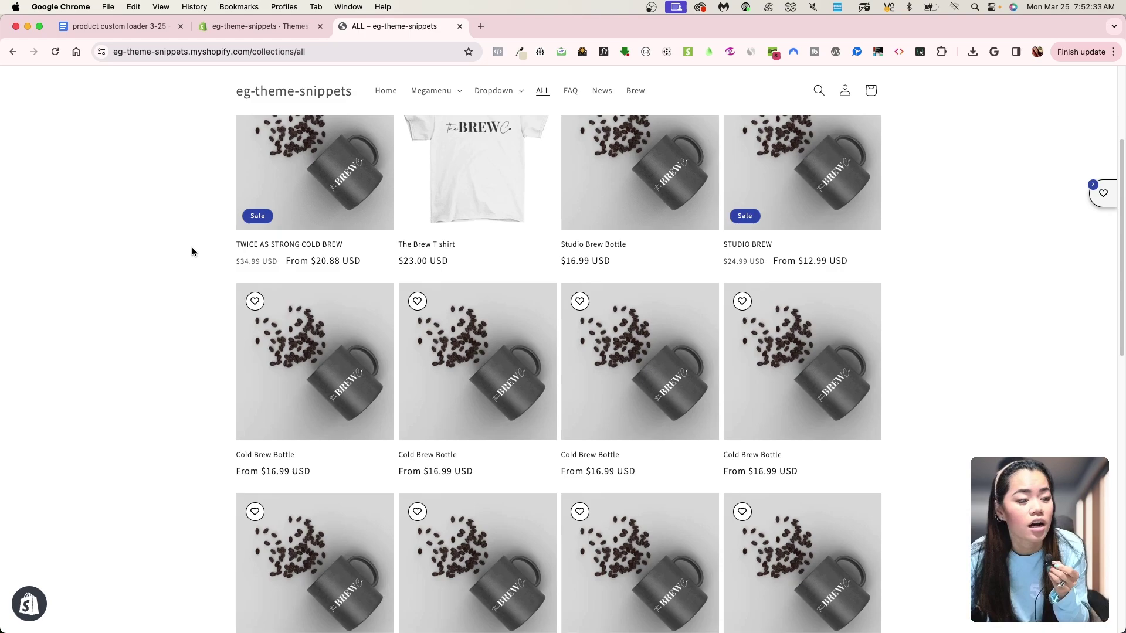
Copy 'custom_infinite_scroll_products' from the Google Doc, then go back to the Shopify Themes tab.
{"action": "left_click", "coordinate": [117, 25]}
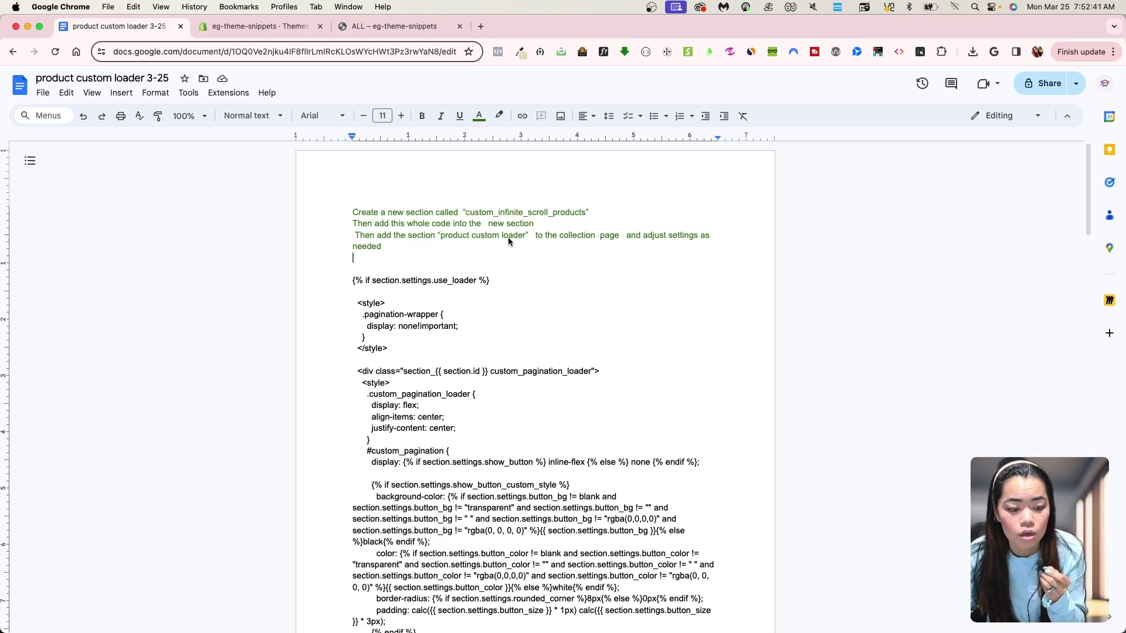
{"action": "left_click_drag", "start_coordinate": [467, 213], "coordinate": [587, 218]}
{"action": "right_click", "coordinate": [584, 213]}
{"action": "left_click", "coordinate": [669, 244]}
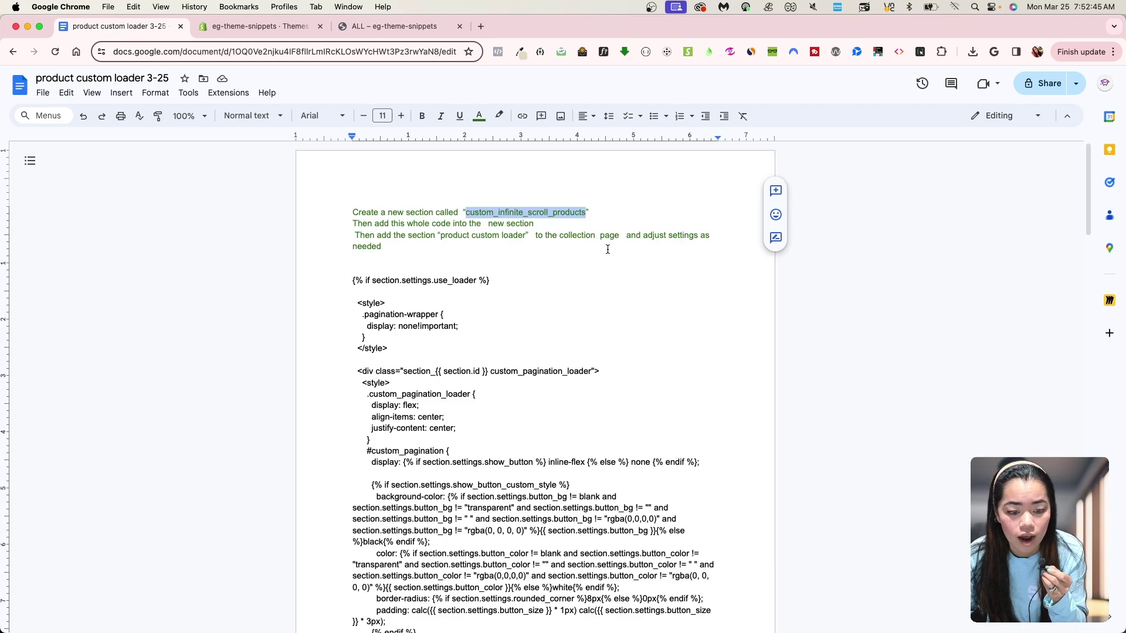
{"action": "left_click", "coordinate": [254, 26]}
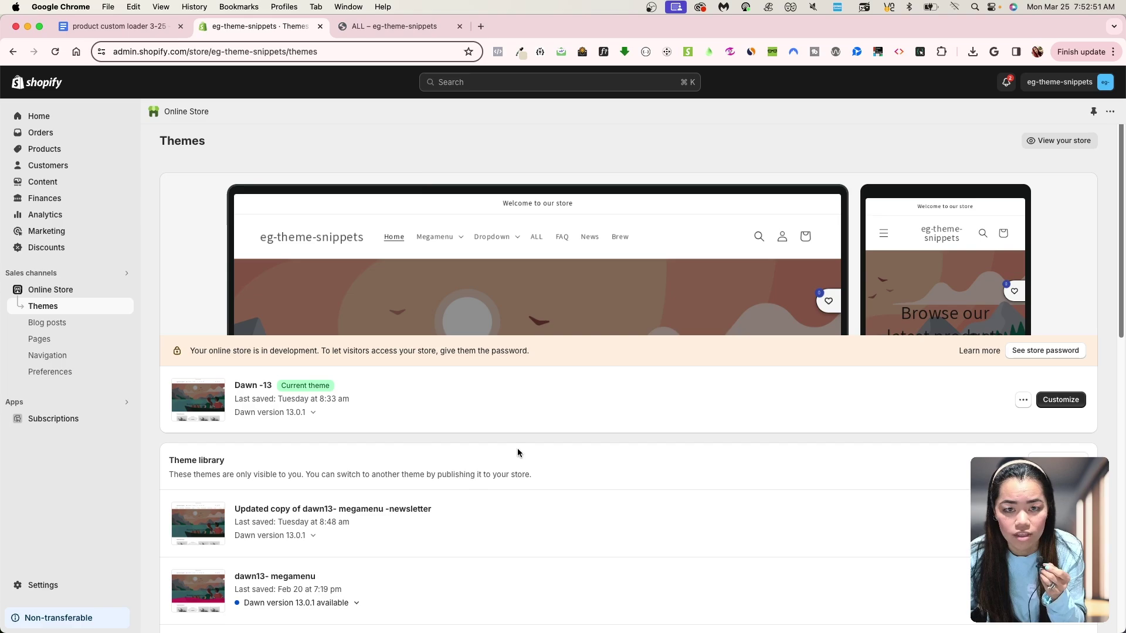
Open the code editor for the Dawn -13 theme.
{"action": "left_click", "coordinate": [1024, 400]}
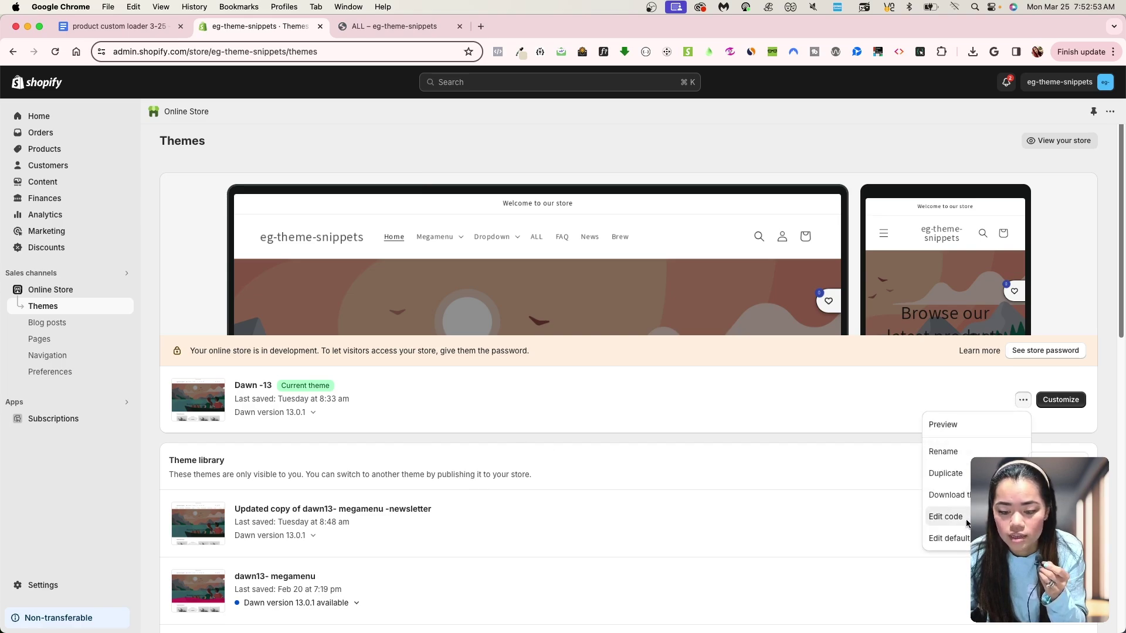
{"action": "left_click", "coordinate": [1023, 399]}
{"action": "left_click", "coordinate": [1023, 400]}
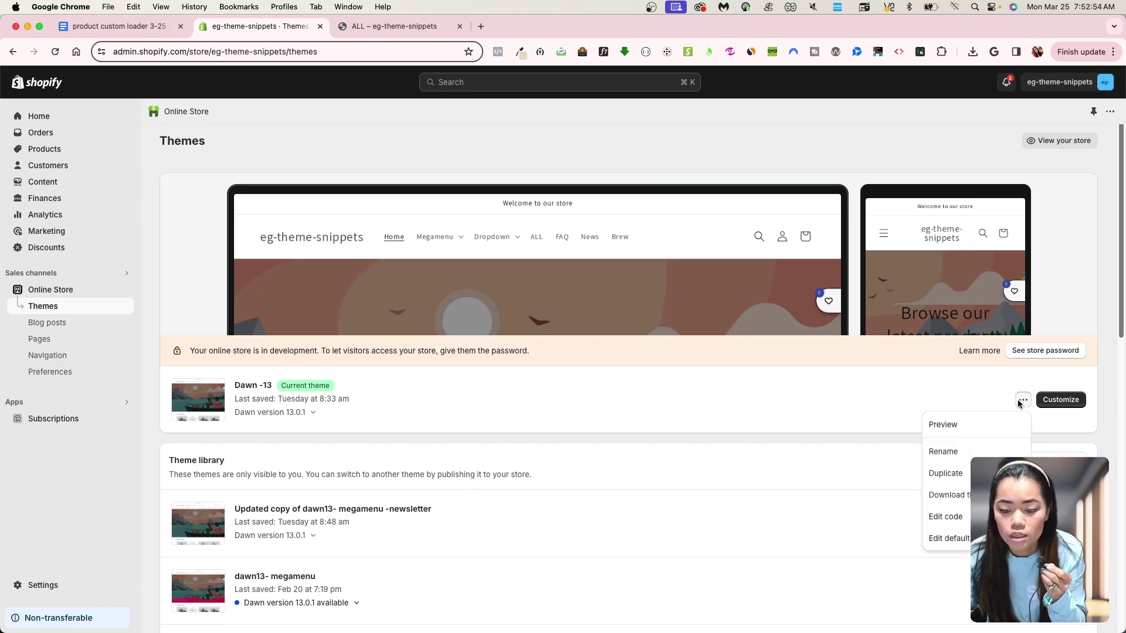
{"action": "left_click", "coordinate": [956, 516]}
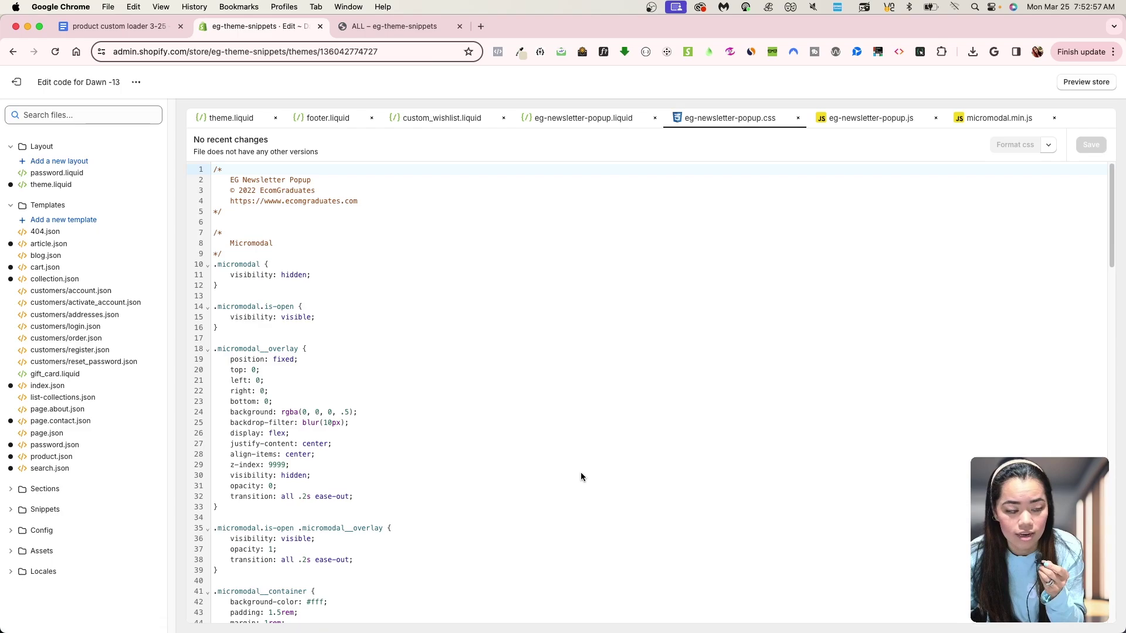
Create a new section file named custom_infinite_scroll_products under Sections.
{"action": "left_click", "coordinate": [53, 205]}
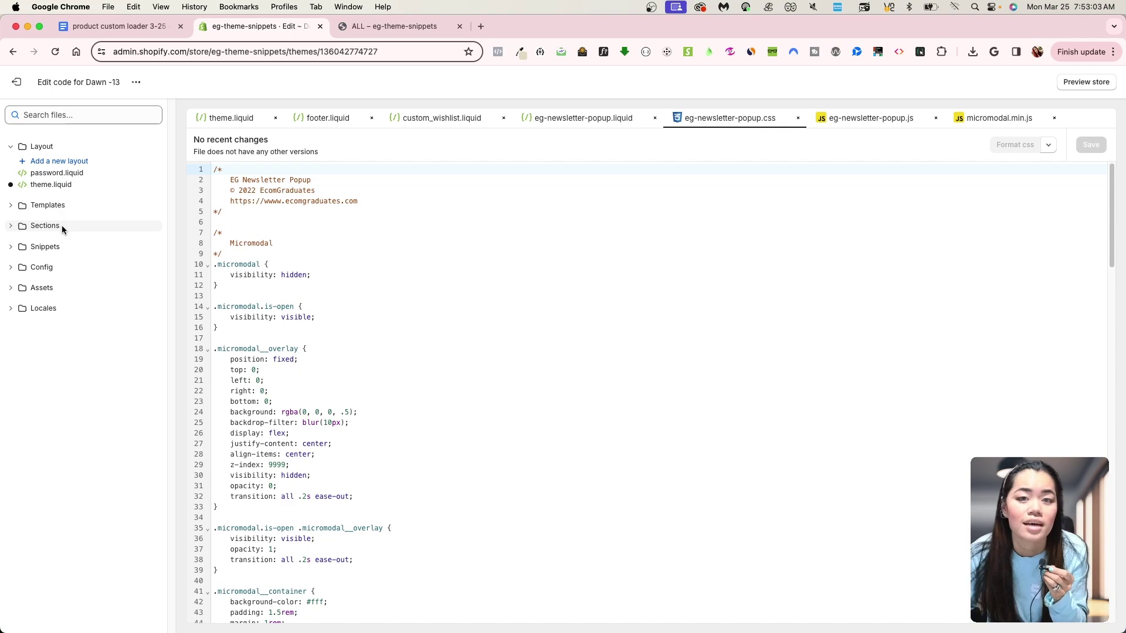
{"action": "left_click", "coordinate": [61, 225]}
{"action": "left_click", "coordinate": [51, 240]}
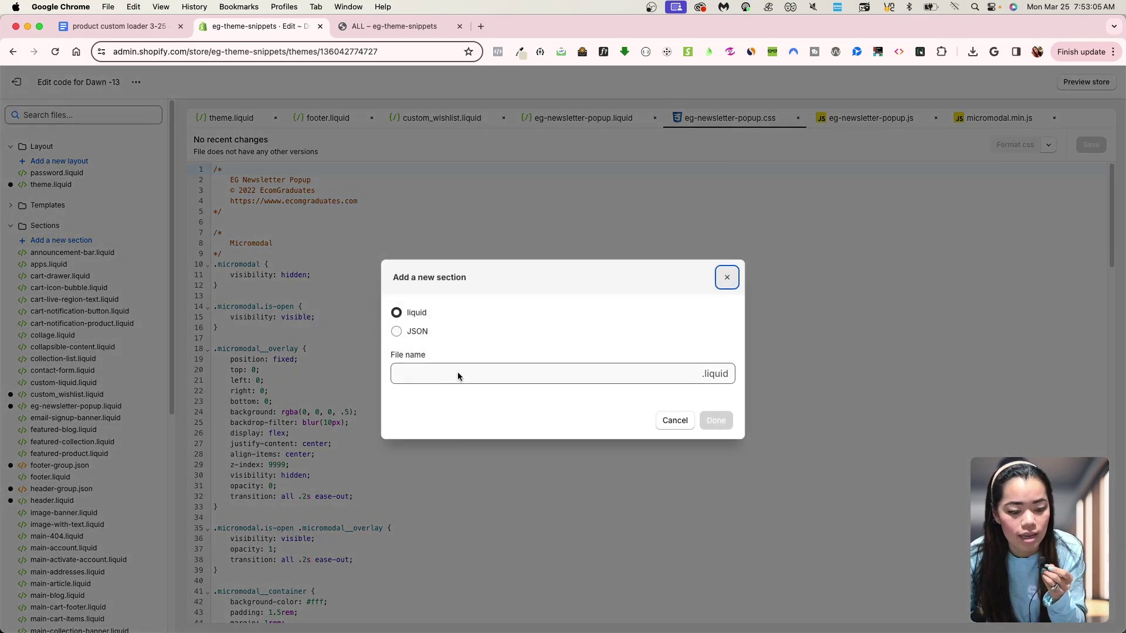
{"action": "right_click", "coordinate": [460, 367]}
{"action": "left_click", "coordinate": [475, 452]}
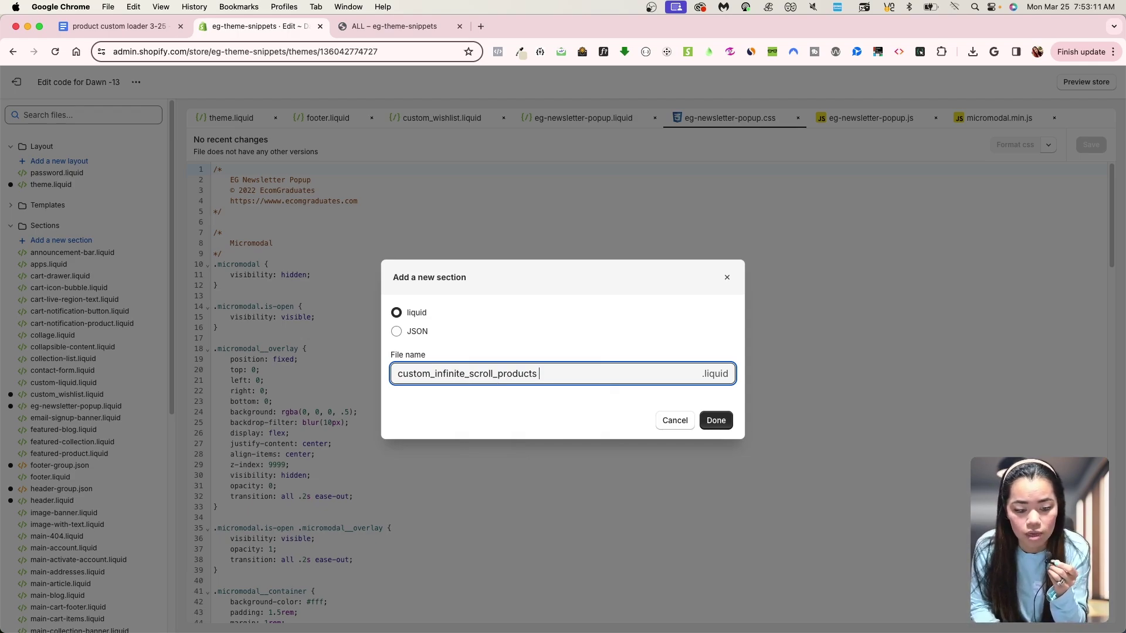
{"action": "key", "text": "BackSpace"}
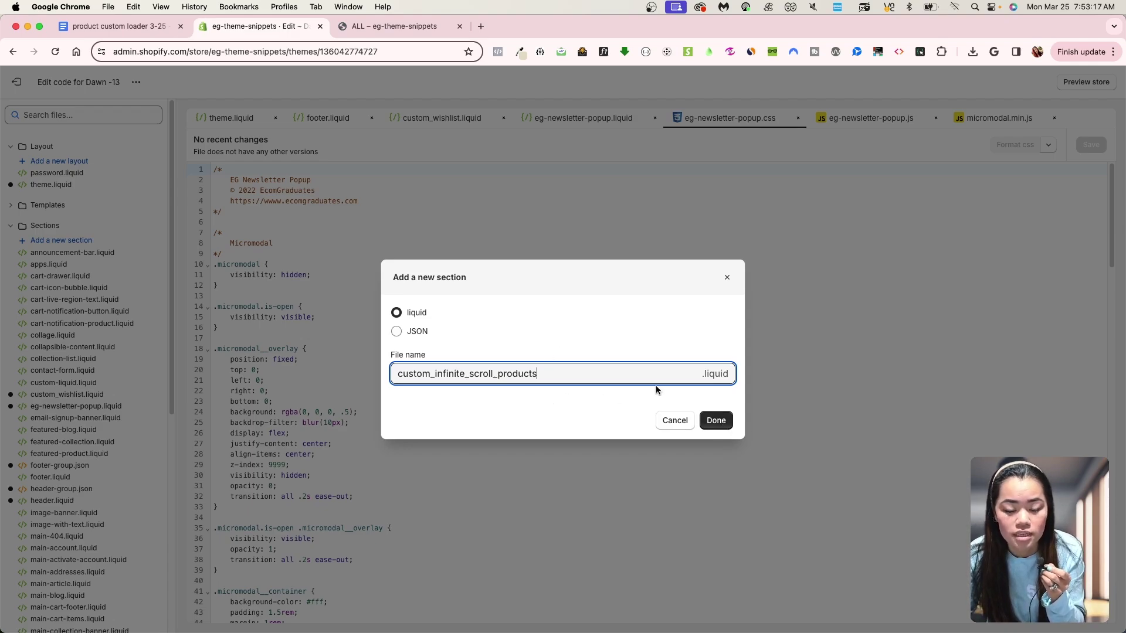
{"action": "left_click", "coordinate": [716, 422]}
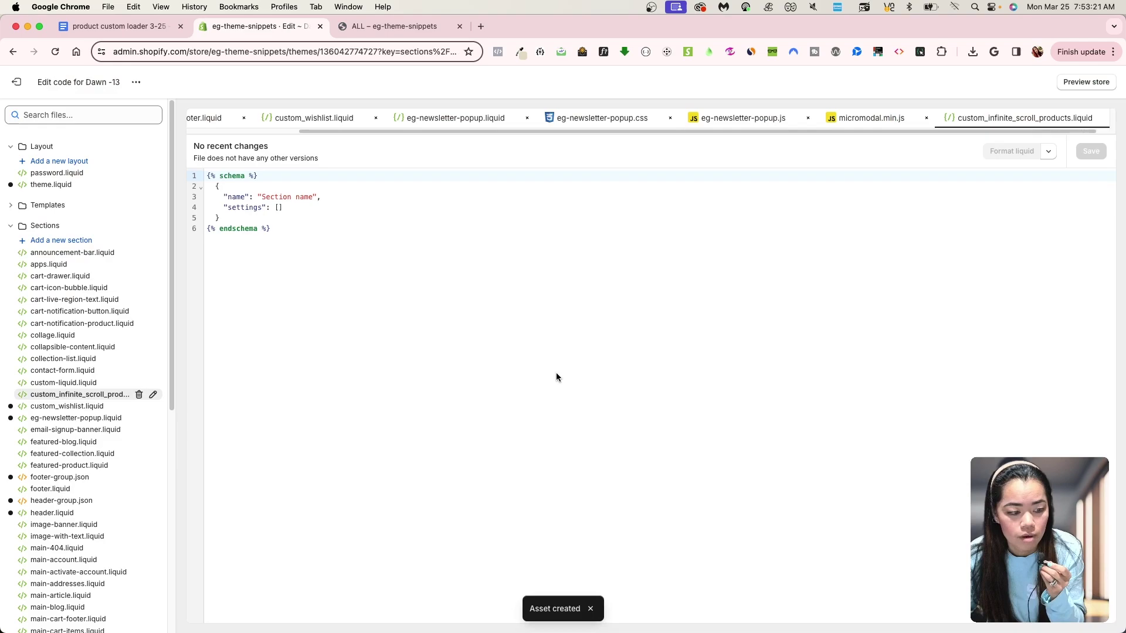
Close the other open code files, including eg-newsletter-popup files, custom_wishlist.liquid and micromodal.min.js.
{"action": "left_click", "coordinate": [495, 118]}
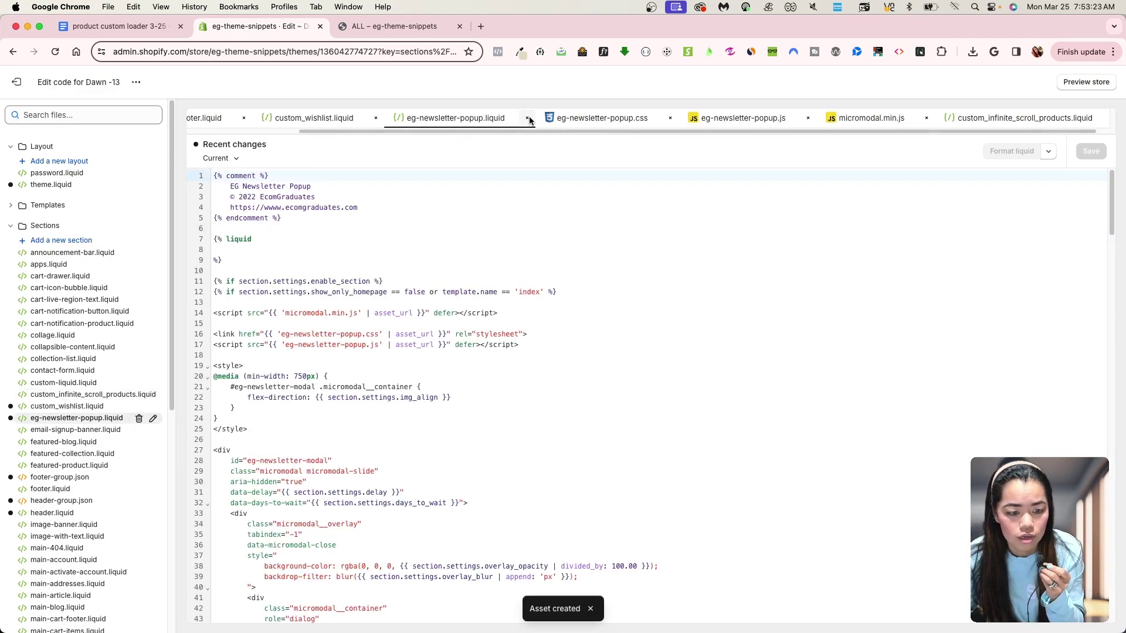
{"action": "left_click", "coordinate": [527, 117]}
{"action": "left_click", "coordinate": [647, 118]}
{"action": "left_click", "coordinate": [503, 118]}
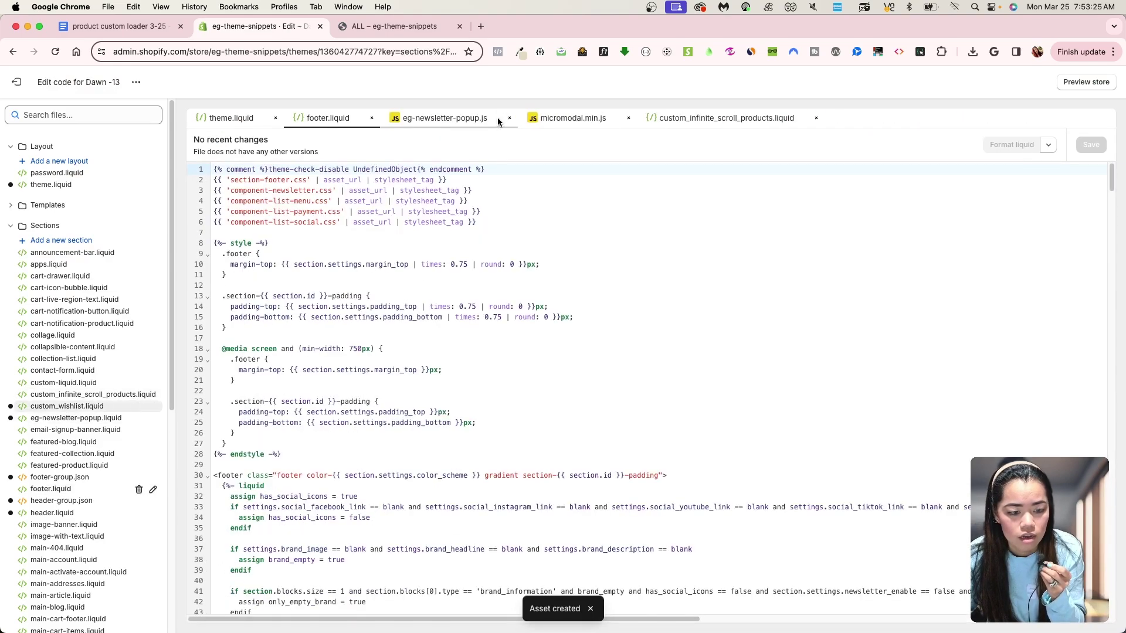
{"action": "left_click", "coordinate": [372, 118]}
{"action": "left_click", "coordinate": [578, 119]}
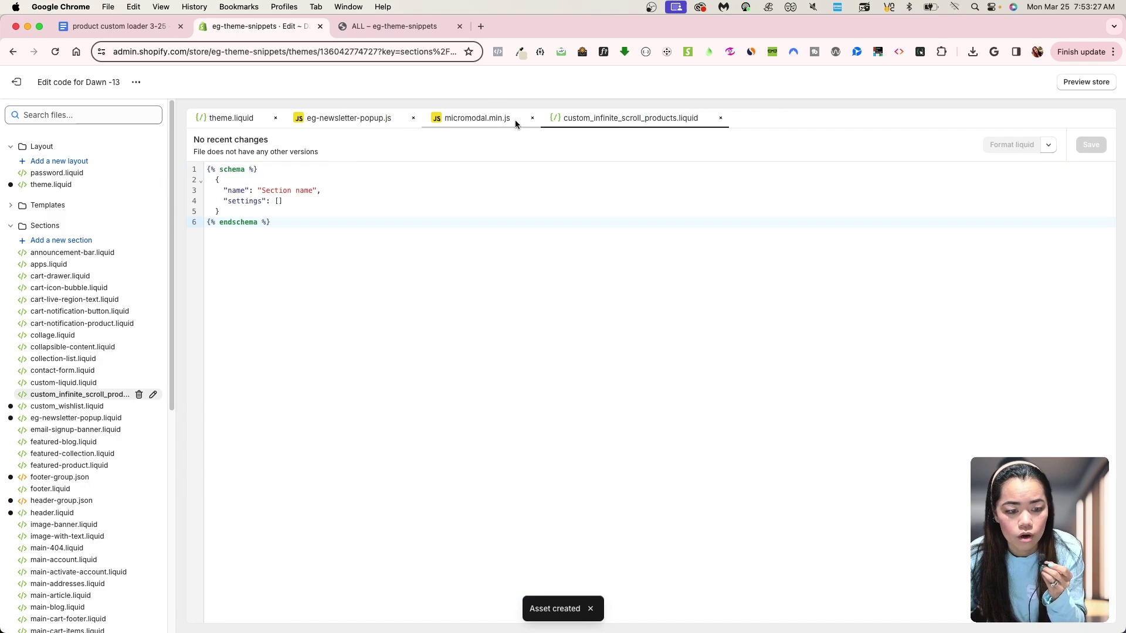
{"action": "left_click", "coordinate": [533, 118]}
{"action": "left_click", "coordinate": [413, 118]}
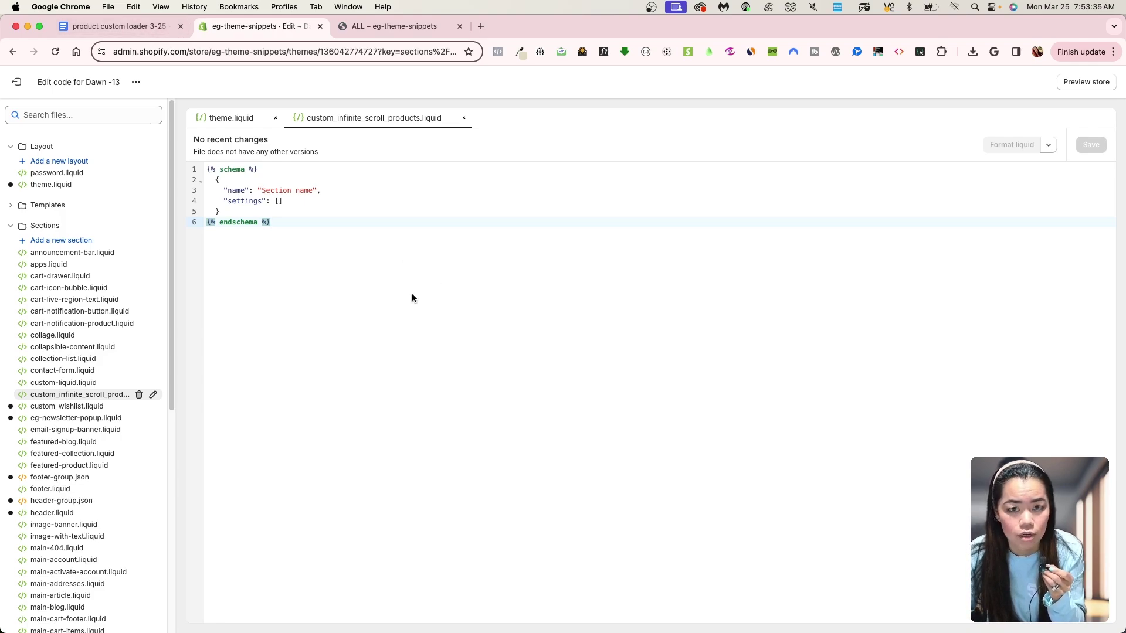
Replace the placeholder schema in custom_infinite_scroll_products.liquid with the loader code copied from the Google Doc.
{"action": "left_click", "coordinate": [126, 27]}
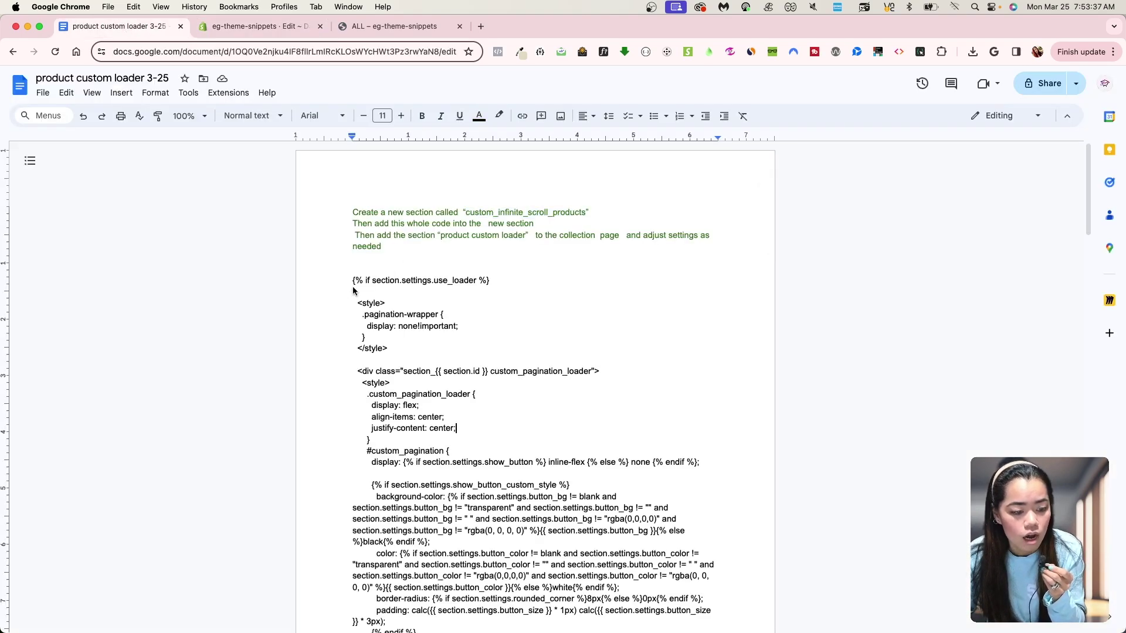
{"action": "left_click_drag", "start_coordinate": [352, 285], "coordinate": [603, 453]}
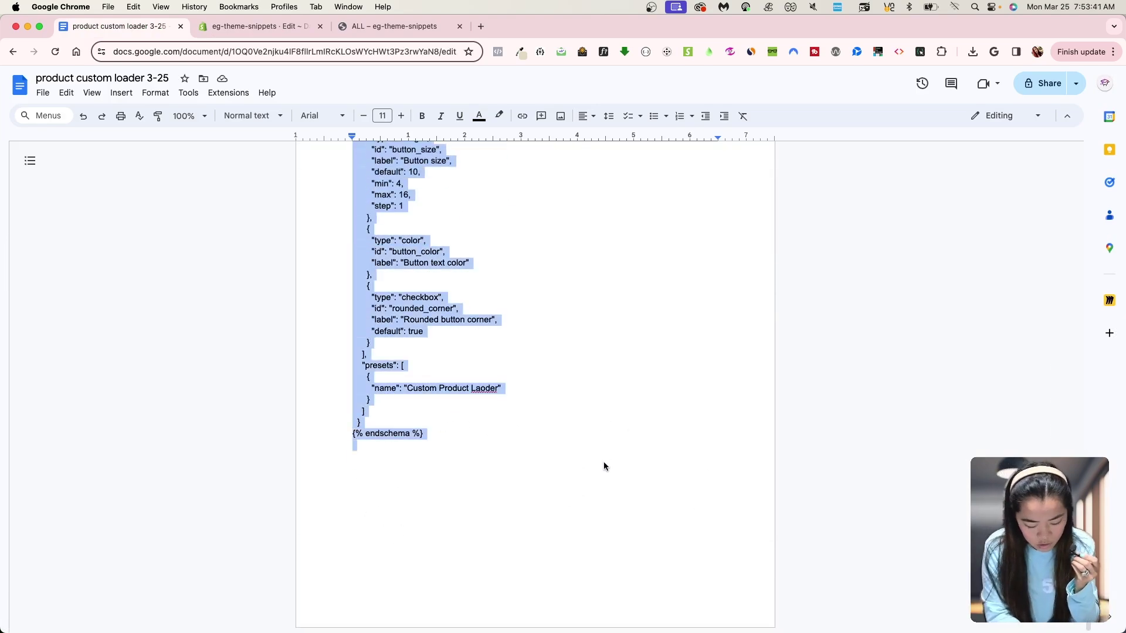
{"action": "scroll", "coordinate": [587, 440], "scroll_direction": "up", "scroll_amount": 5}
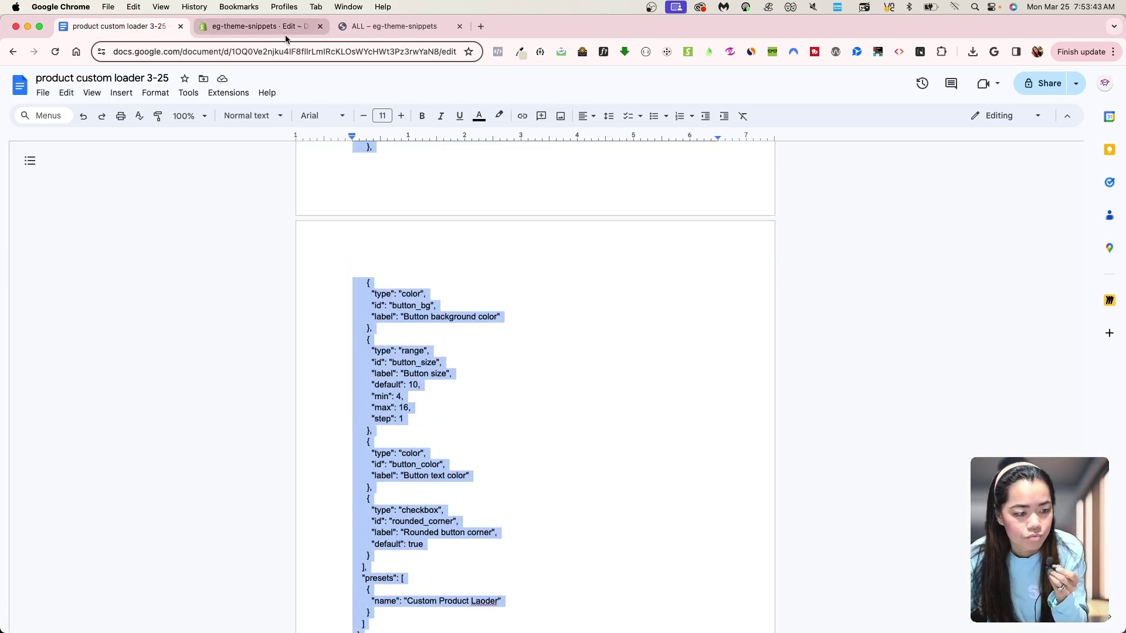
{"action": "left_click", "coordinate": [258, 26]}
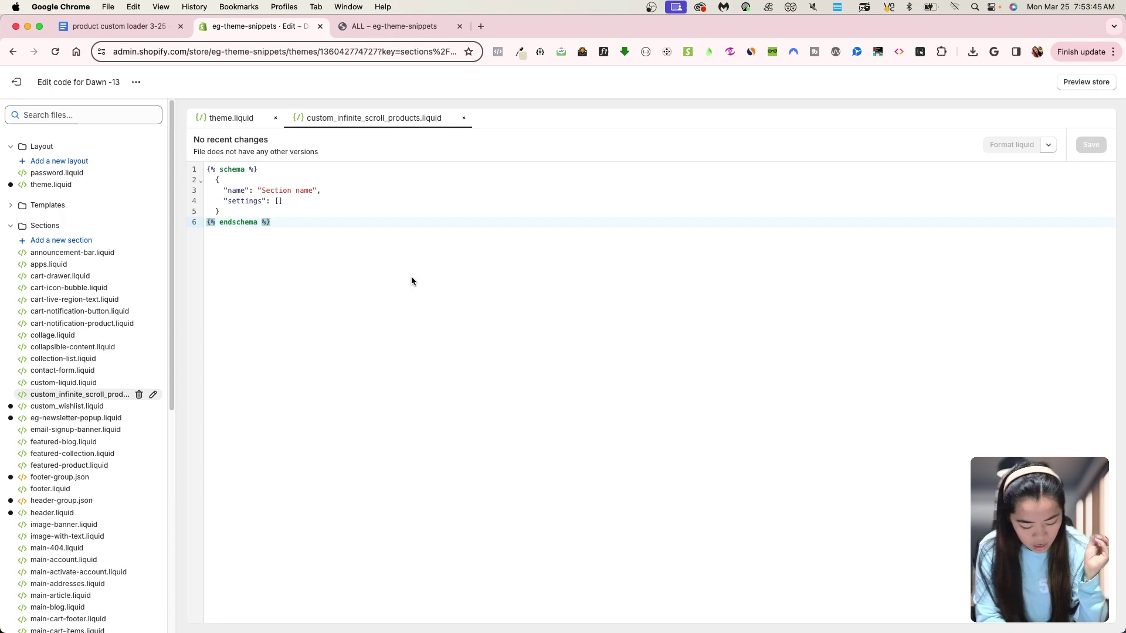
{"action": "key", "text": "super+a"}
{"action": "key", "text": "super+v"}
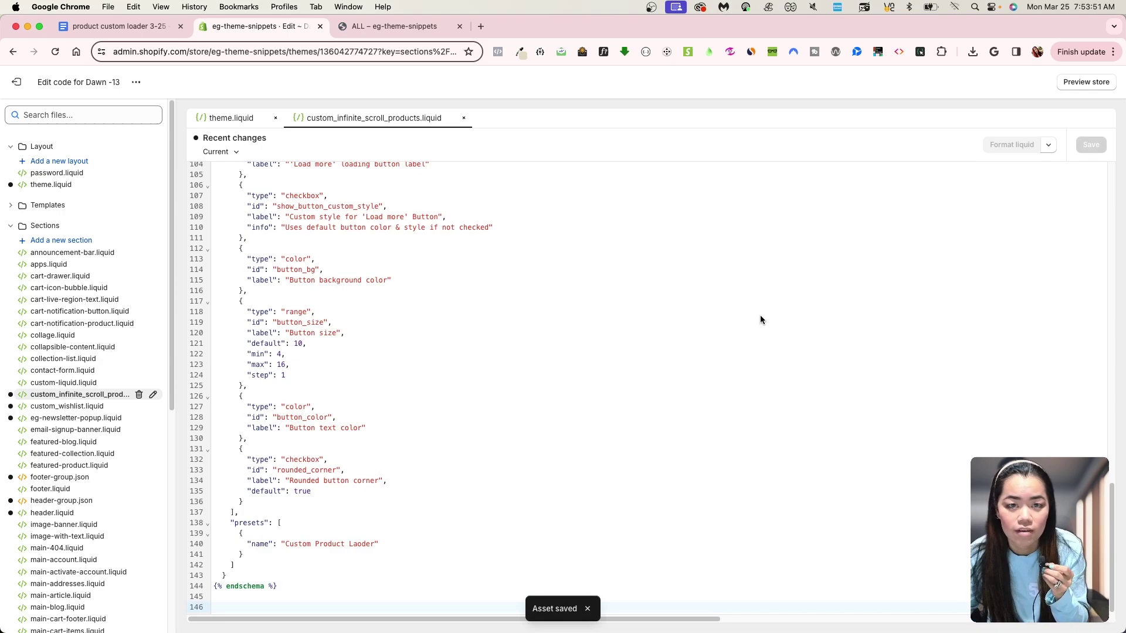
{"action": "scroll", "coordinate": [760, 315], "scroll_direction": "up", "scroll_amount": 20}
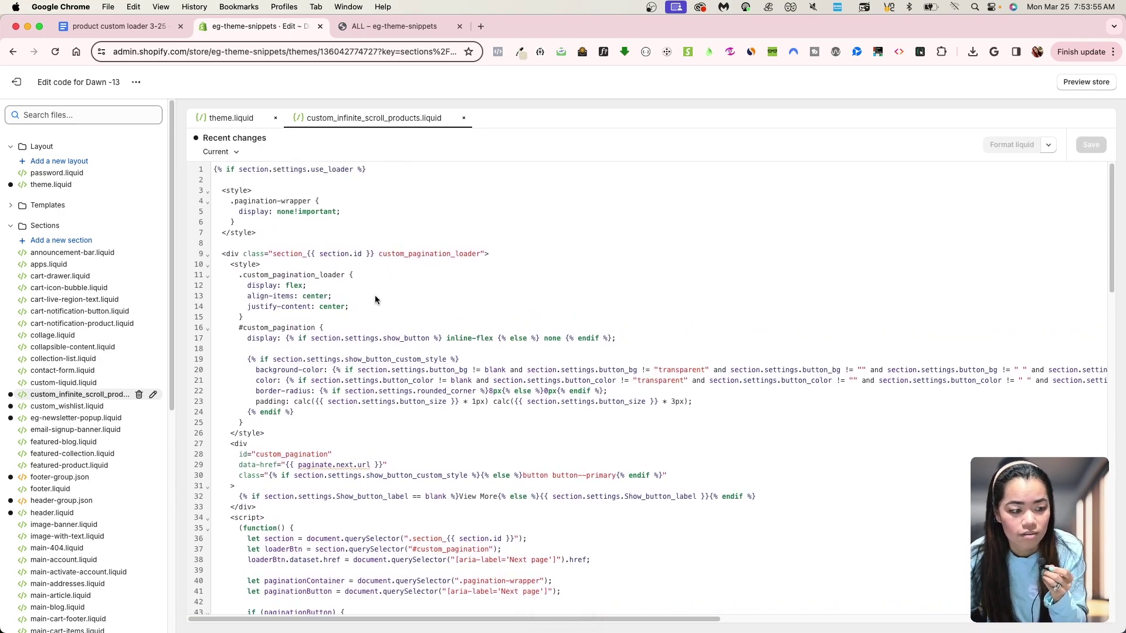
Open the theme customizer on the Default collection template.
{"action": "left_click", "coordinate": [137, 82]}
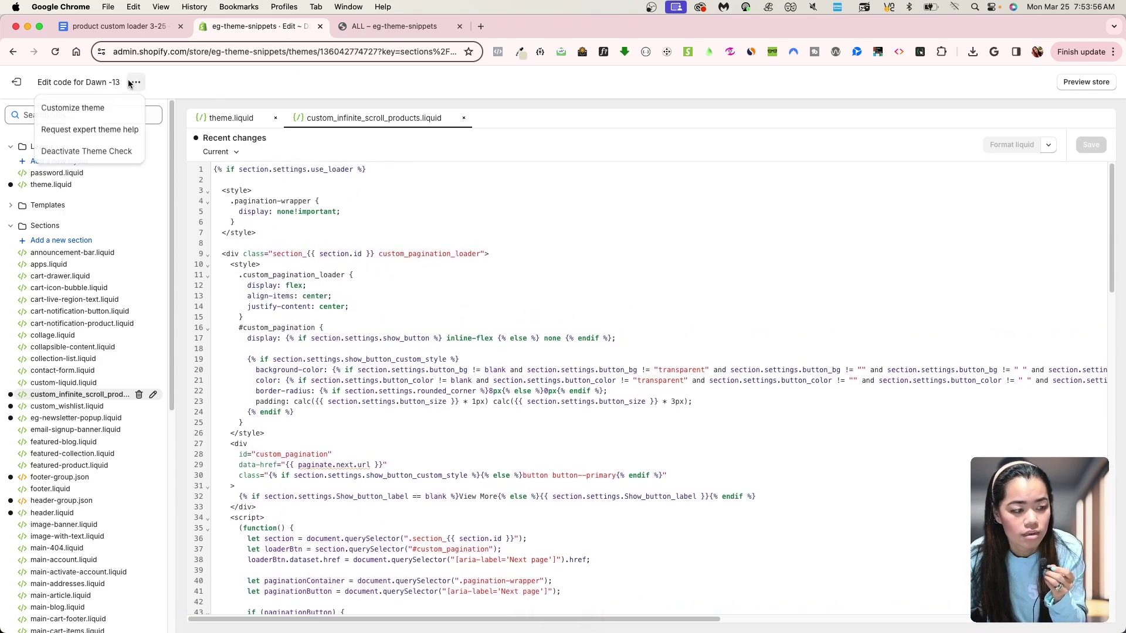
{"action": "left_click", "coordinate": [109, 108]}
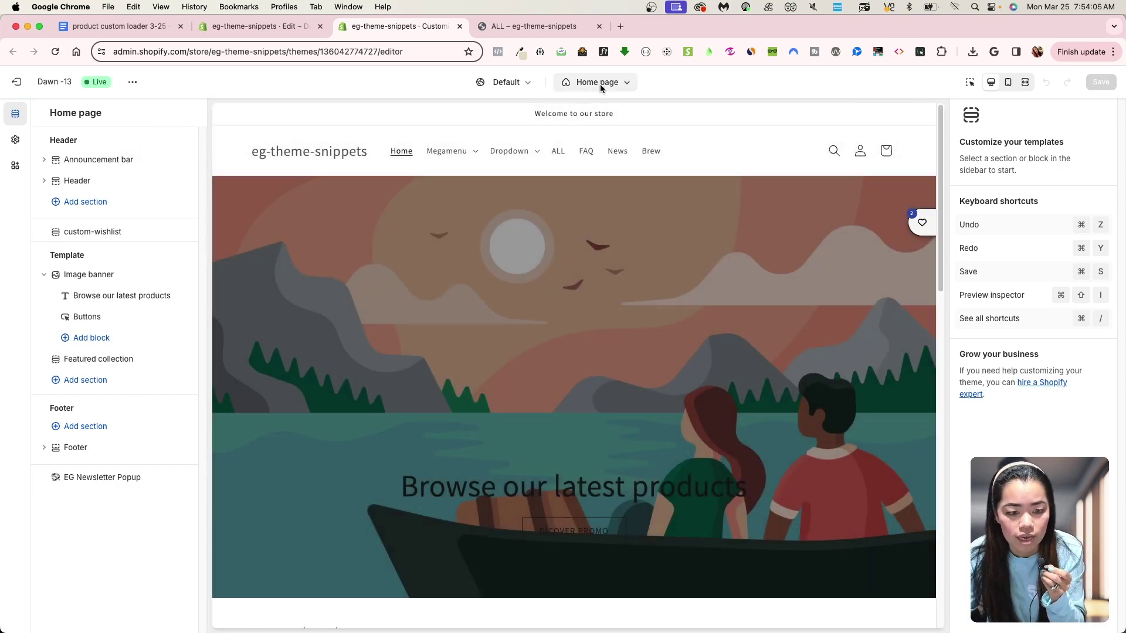
{"action": "left_click", "coordinate": [600, 83]}
{"action": "left_click", "coordinate": [563, 188]}
{"action": "left_click", "coordinate": [582, 163]}
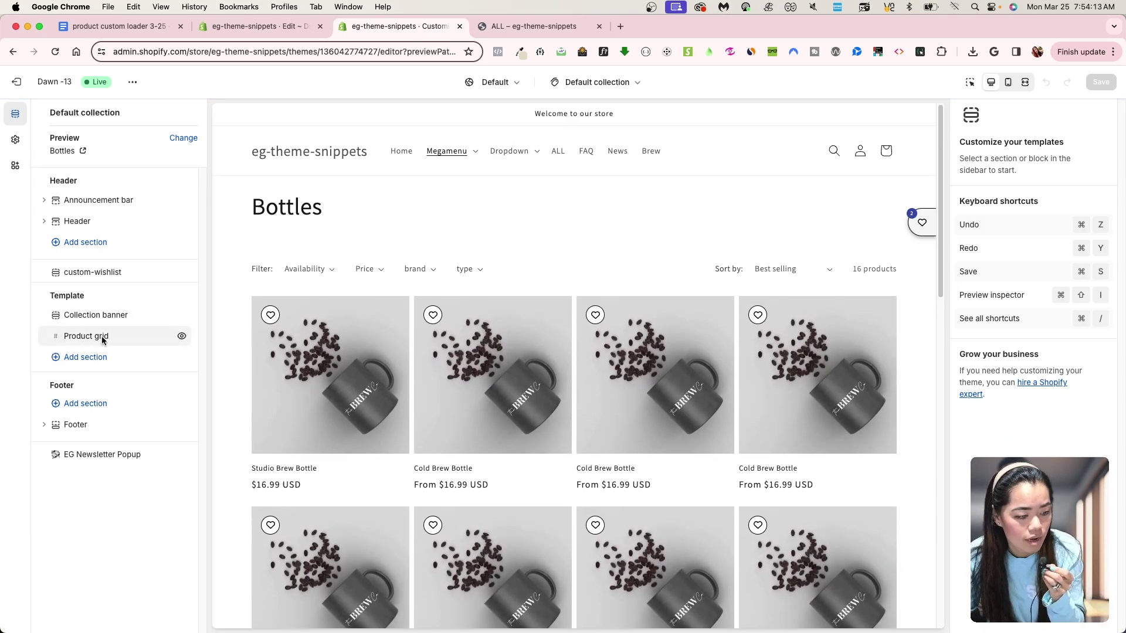
Set the Product grid's products per page to 24.
{"action": "left_click", "coordinate": [100, 337]}
{"action": "left_click_drag", "start_coordinate": [1031, 154], "coordinate": [1060, 155]}
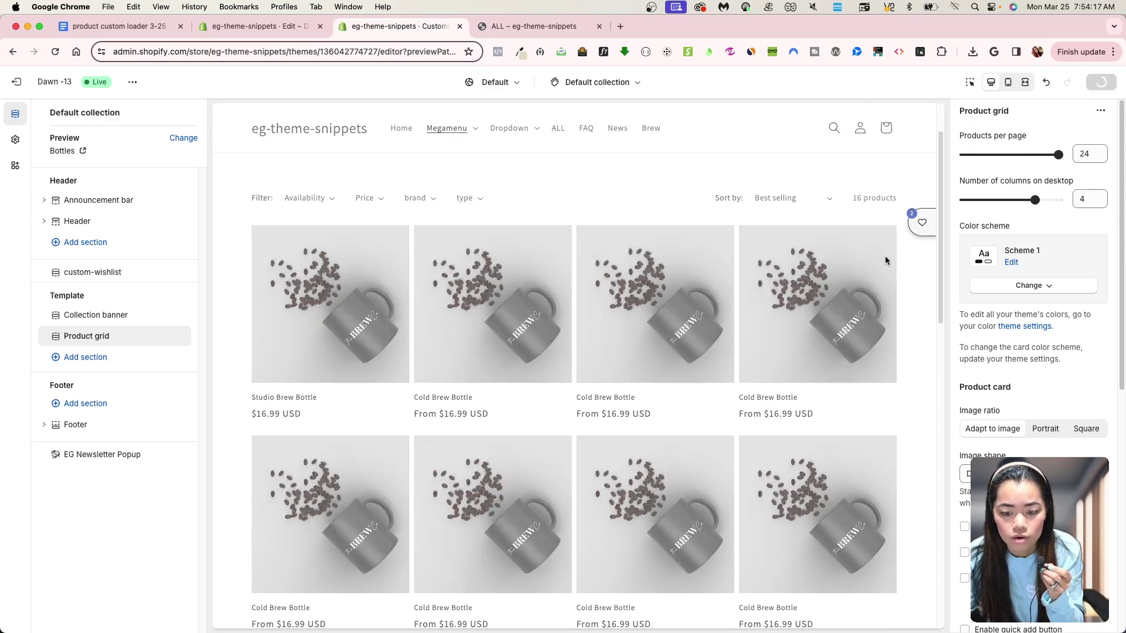
{"action": "scroll", "coordinate": [856, 293], "scroll_direction": "down", "scroll_amount": 15}
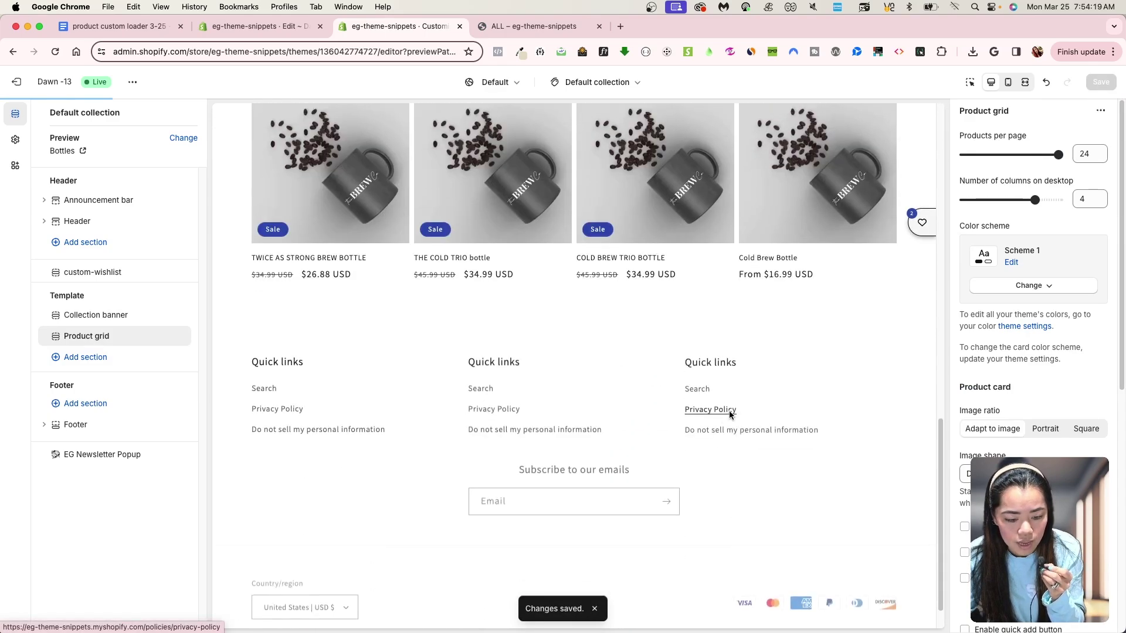
{"action": "scroll", "coordinate": [729, 410], "scroll_direction": "up", "scroll_amount": 10}
{"action": "scroll", "coordinate": [736, 402], "scroll_direction": "down", "scroll_amount": 15}
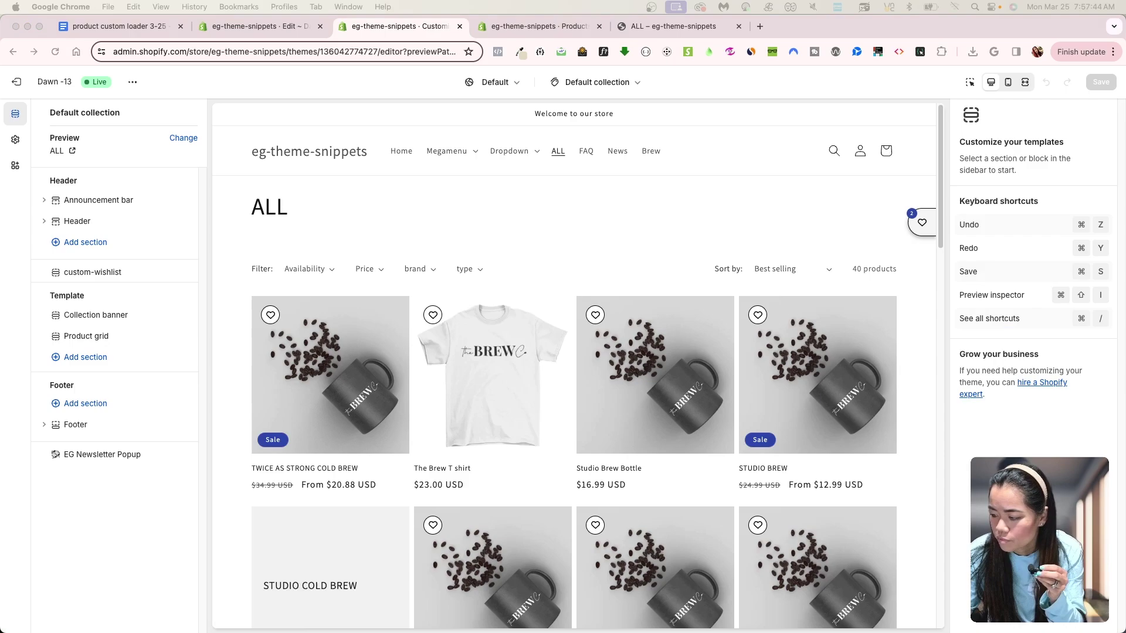
Scroll the ALL preview to its pagination, view page 2, and bring up Product grid settings.
{"action": "left_click", "coordinate": [730, 251]}
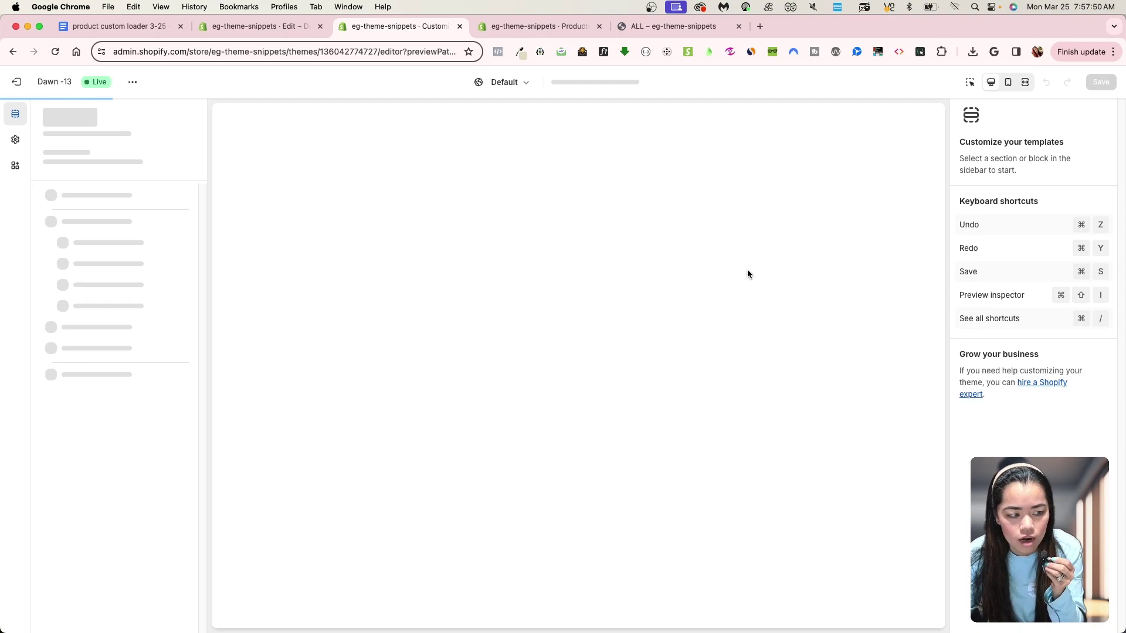
{"action": "scroll", "coordinate": [773, 385], "scroll_direction": "down", "scroll_amount": 5}
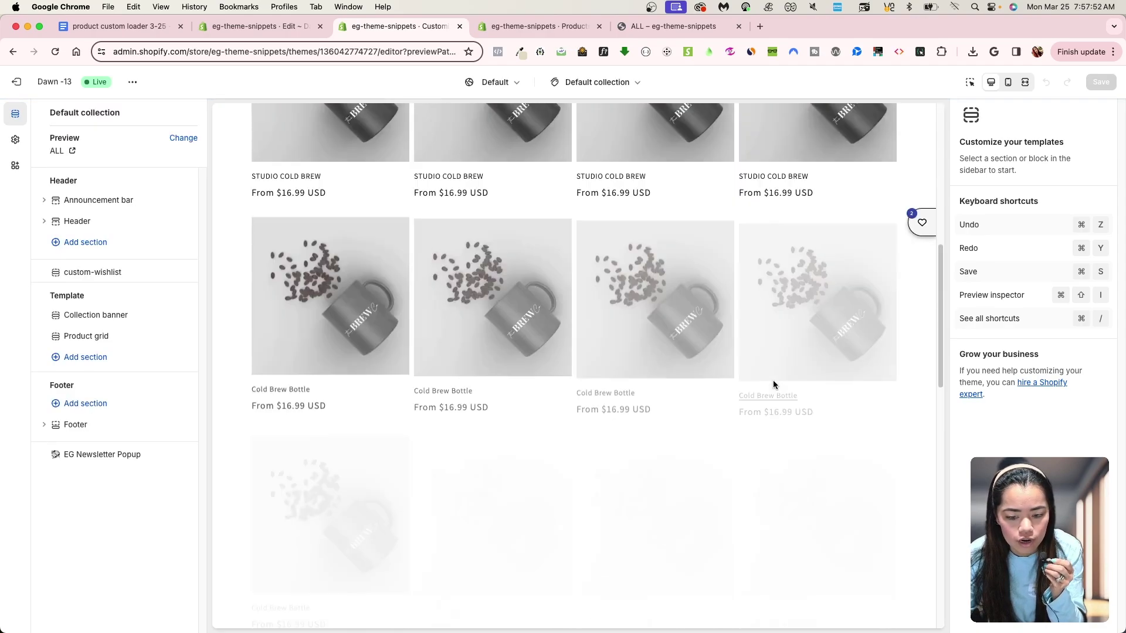
{"action": "scroll", "coordinate": [773, 384], "scroll_direction": "down", "scroll_amount": 3}
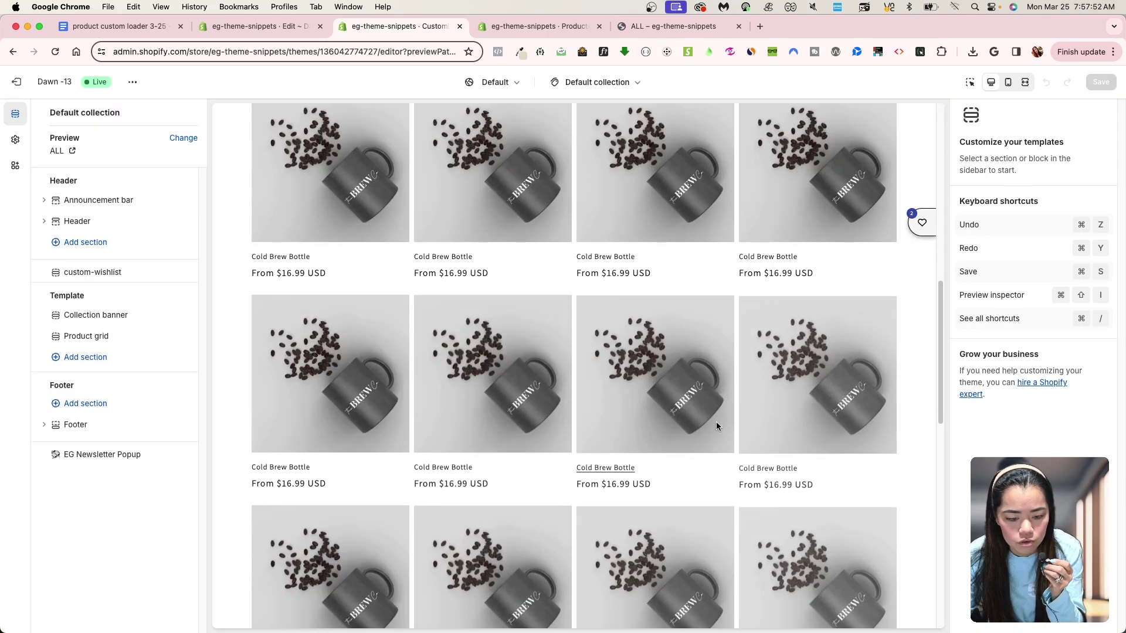
{"action": "scroll", "coordinate": [580, 429], "scroll_direction": "down", "scroll_amount": 5}
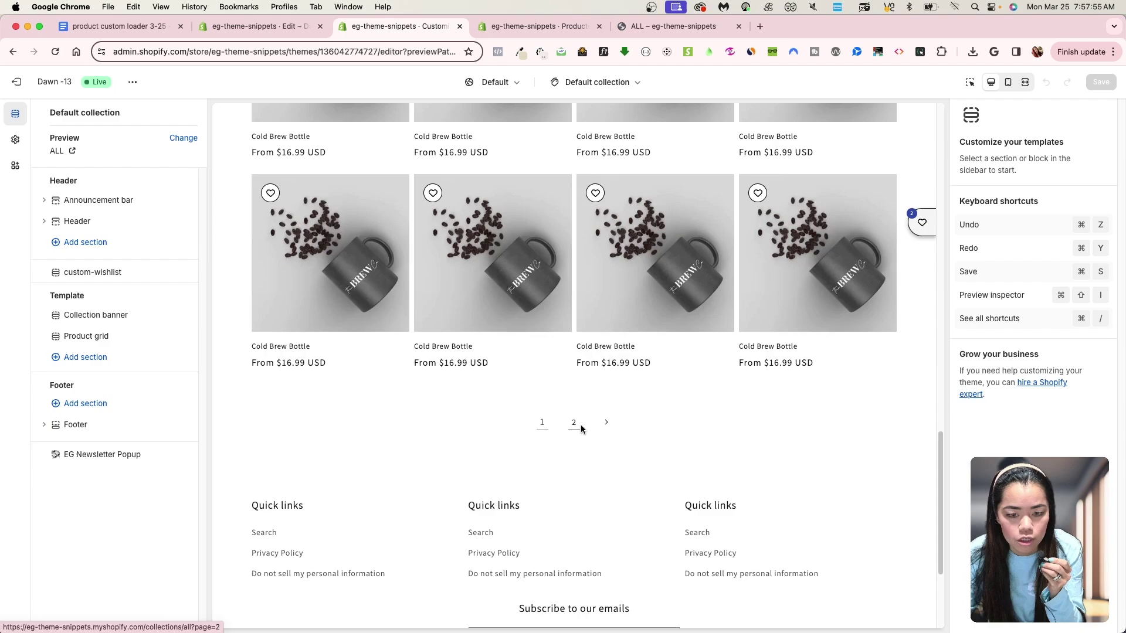
{"action": "left_click", "coordinate": [579, 427]}
{"action": "scroll", "coordinate": [462, 332], "scroll_direction": "up", "scroll_amount": 6}
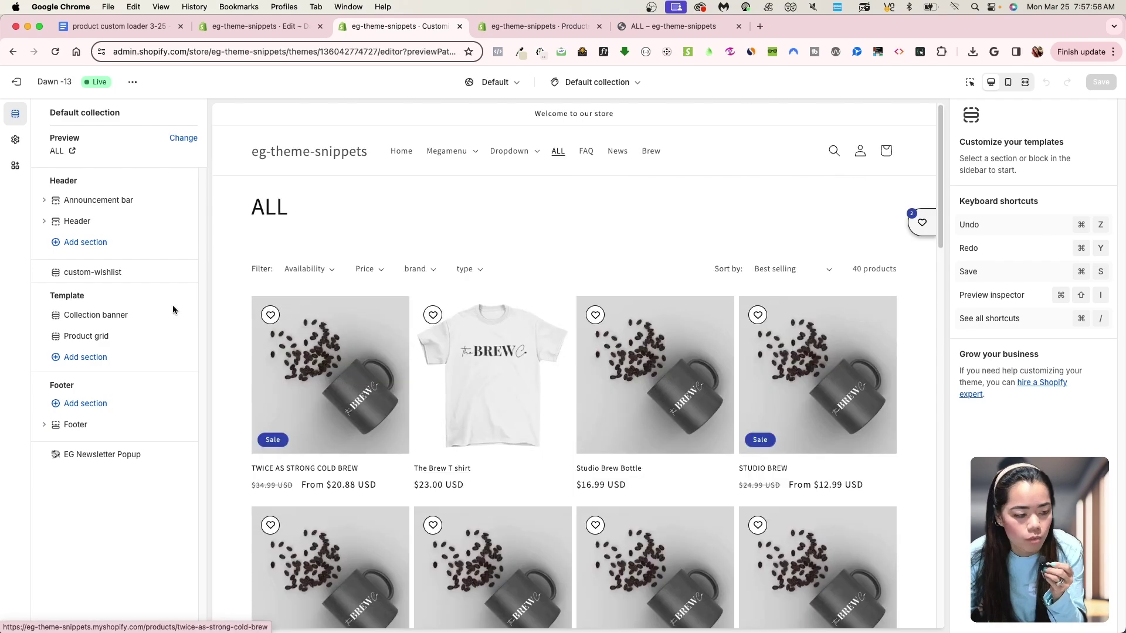
{"action": "left_click", "coordinate": [90, 336]}
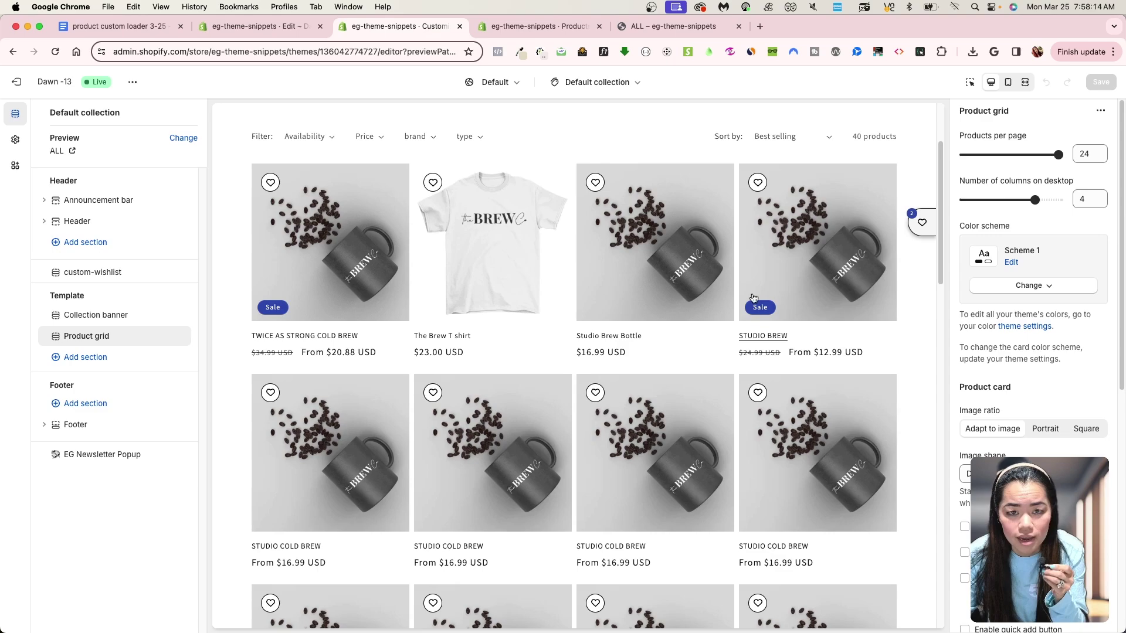
Add the Custom Product Loader section to the template, checking its name in the instructions doc.
{"action": "scroll", "coordinate": [753, 298], "scroll_direction": "up", "scroll_amount": 3}
{"action": "left_click", "coordinate": [88, 359]}
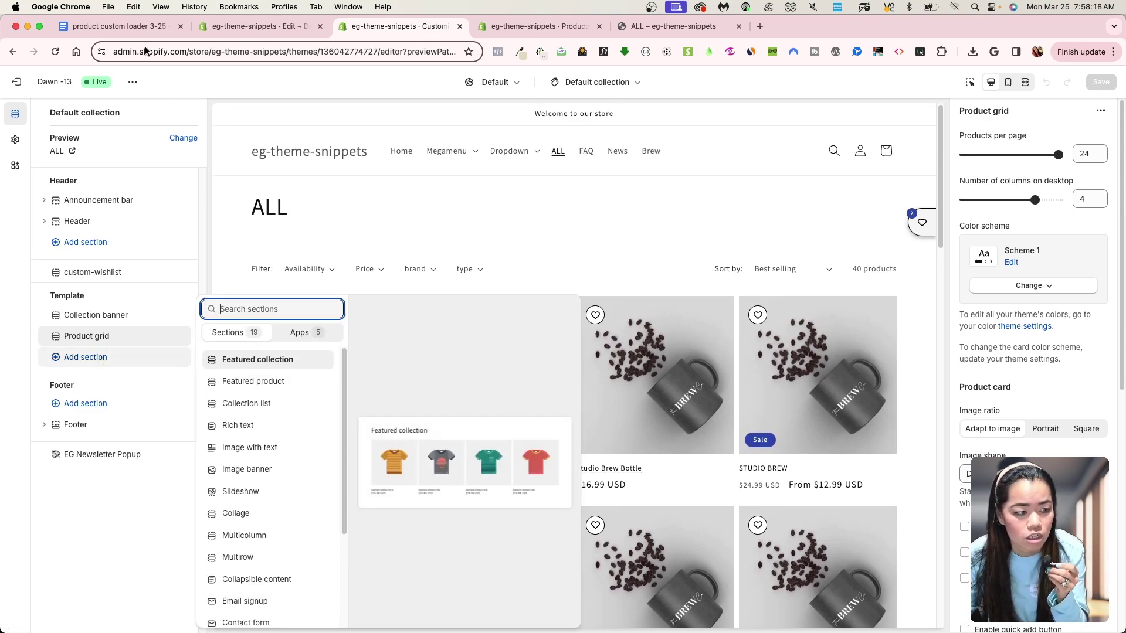
{"action": "left_click", "coordinate": [142, 27]}
{"action": "scroll", "coordinate": [336, 241], "scroll_direction": "up", "scroll_amount": 15}
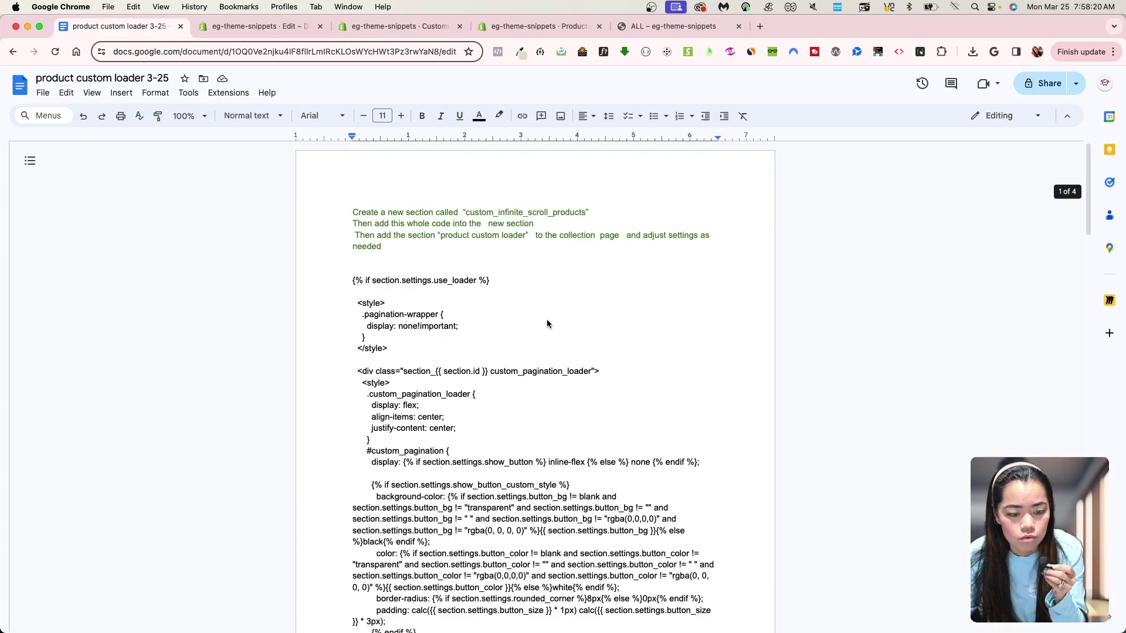
{"action": "left_click", "coordinate": [495, 241]}
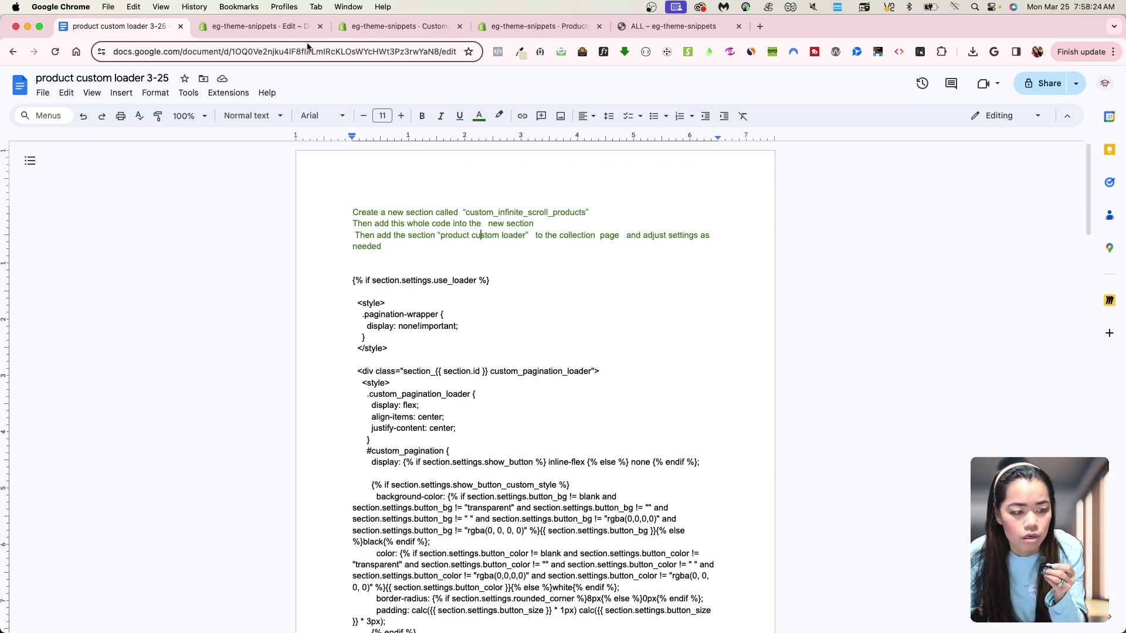
{"action": "left_click", "coordinate": [393, 27]}
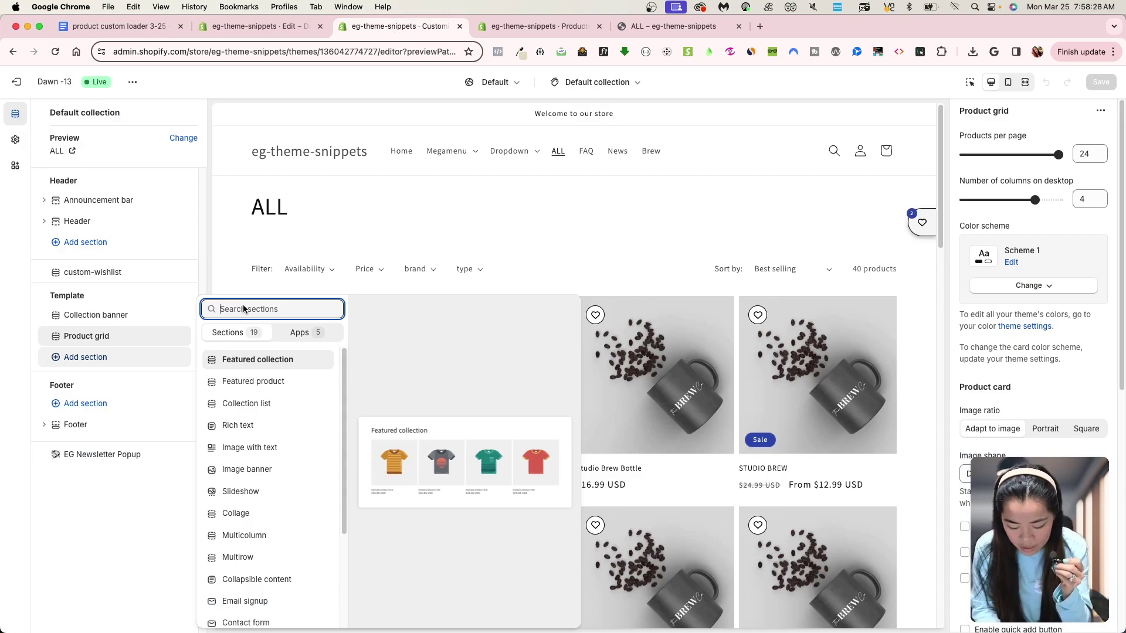
{"action": "type", "text": "ad"}
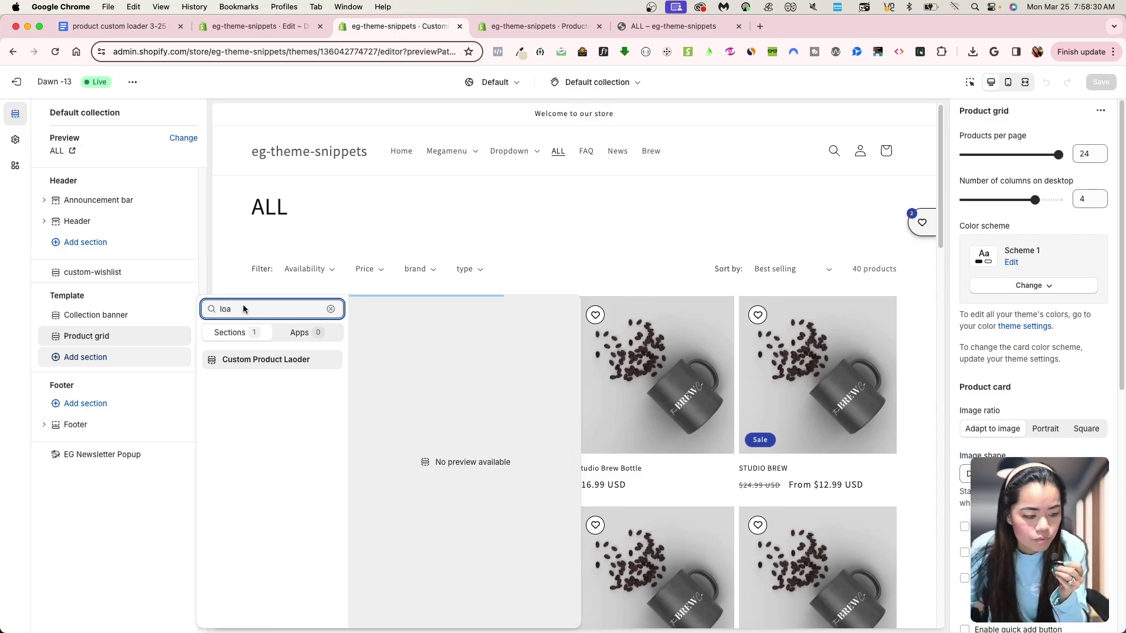
{"action": "left_click", "coordinate": [253, 358]}
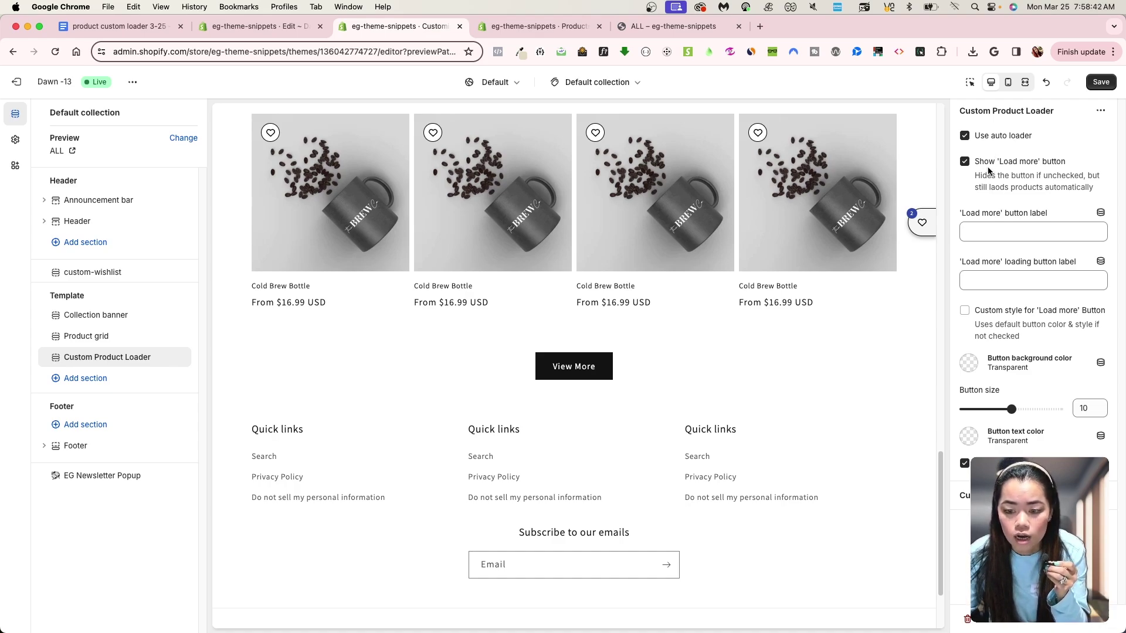
Label both load-more button states "load more" and save.
{"action": "left_click", "coordinate": [1020, 234]}
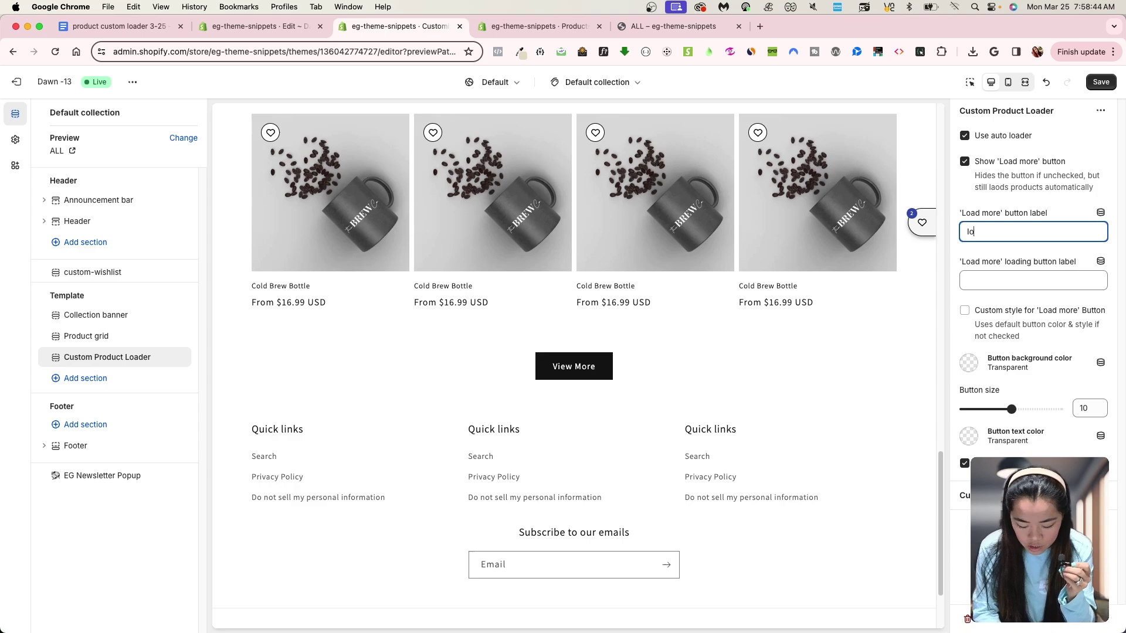
{"action": "type", "text": "load more"}
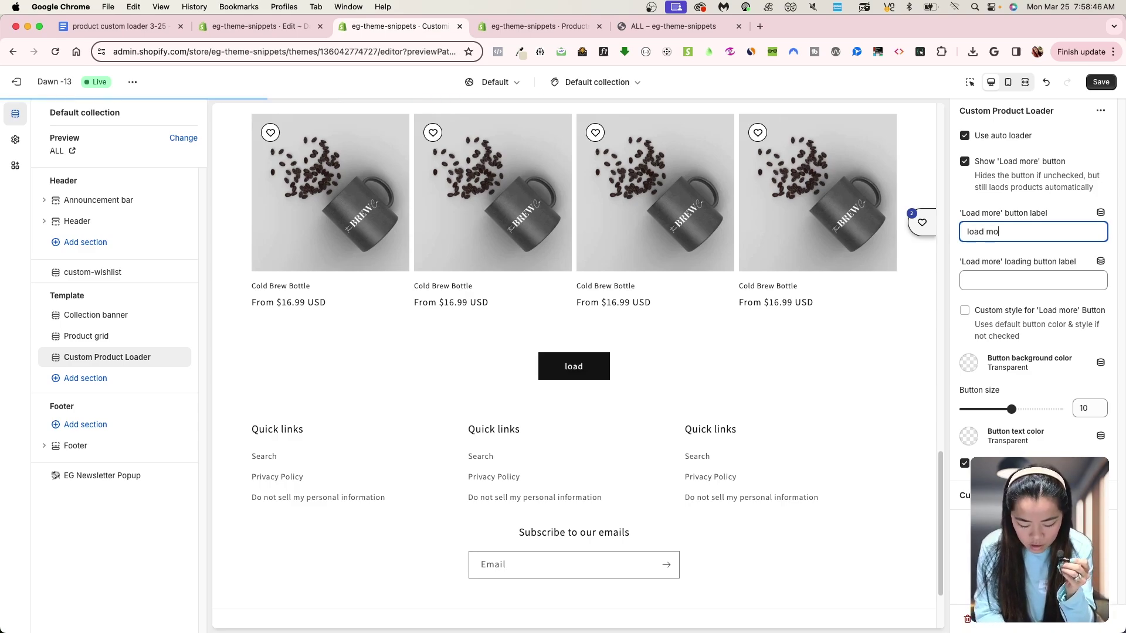
{"action": "key", "text": "Tab"}
{"action": "key", "text": "Tab"}
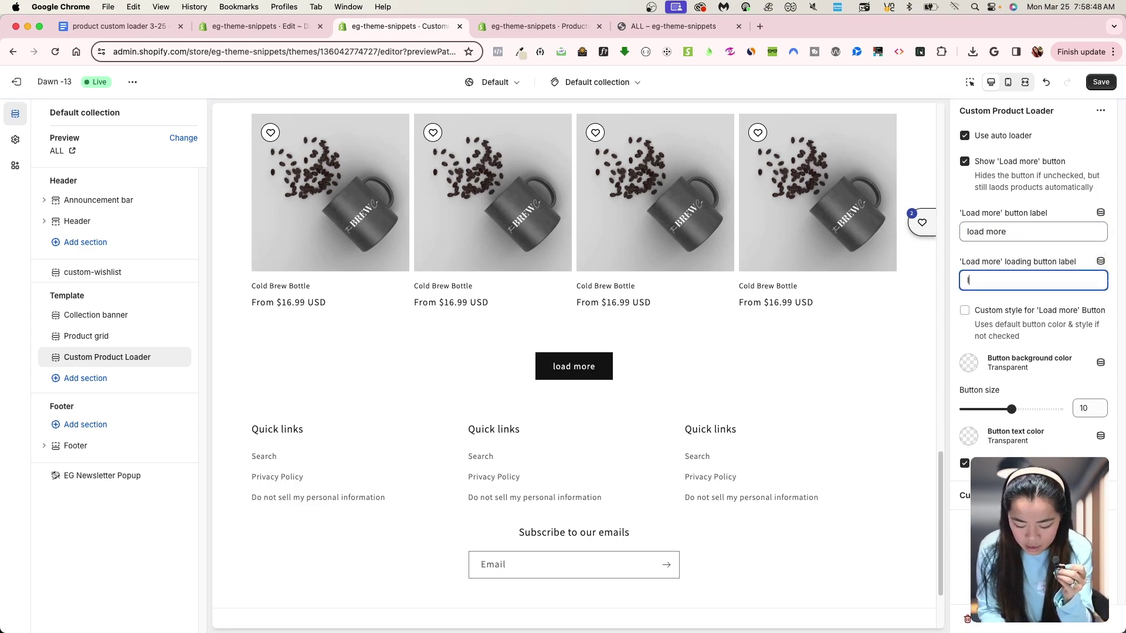
{"action": "type", "text": "load more"}
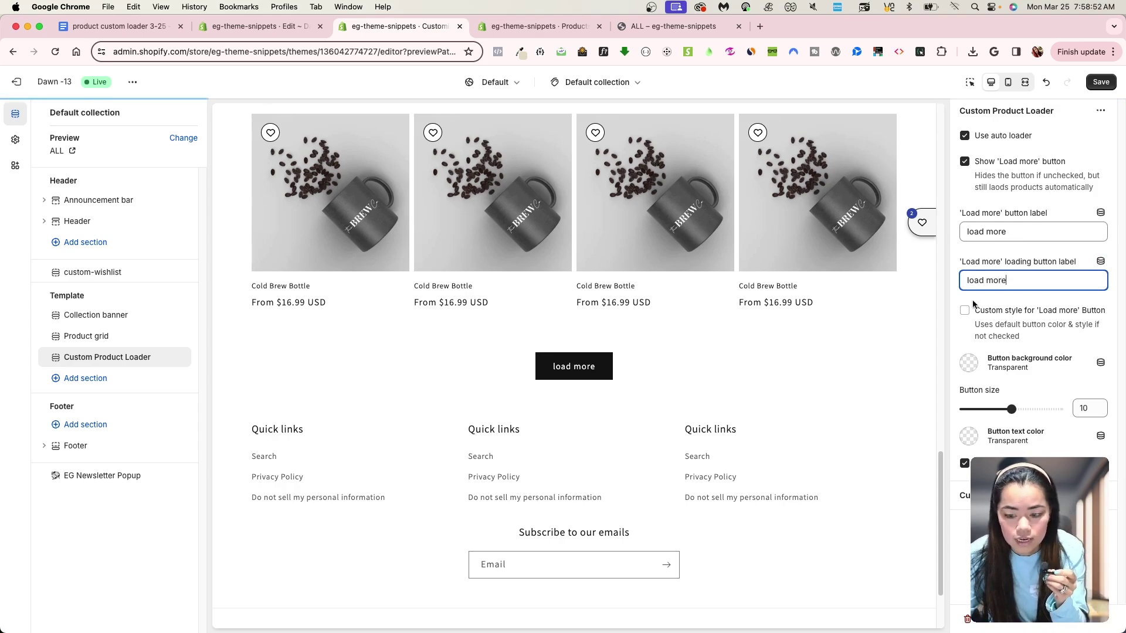
{"action": "key", "text": "super+s"}
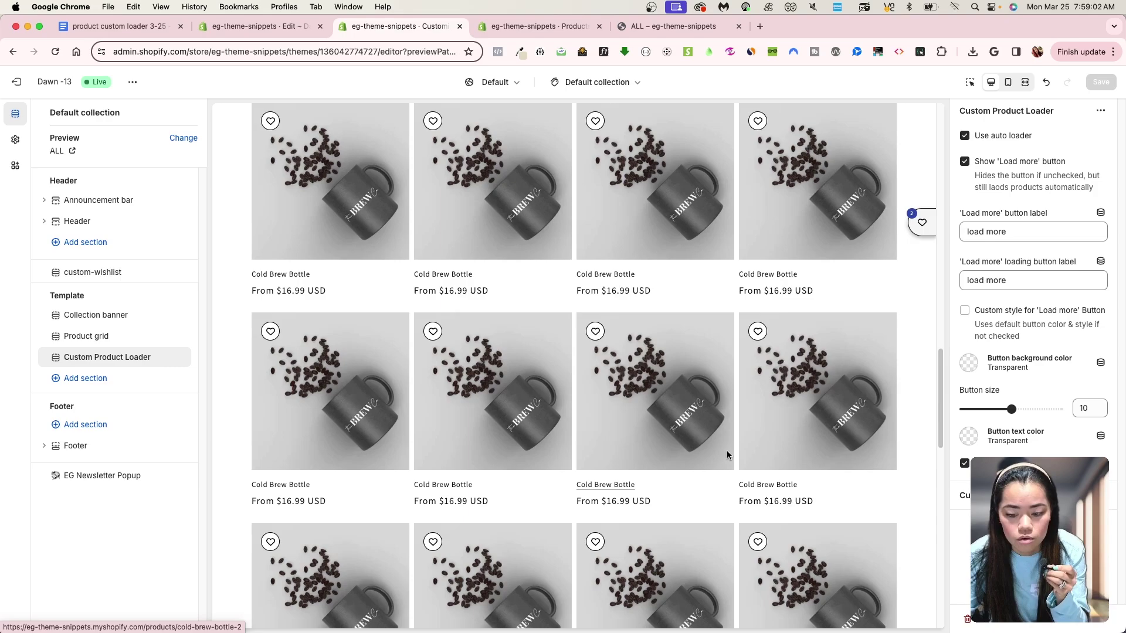
Reduce the Product grid's products per page to 12 and save.
{"action": "scroll", "coordinate": [688, 464], "scroll_direction": "down", "scroll_amount": 10}
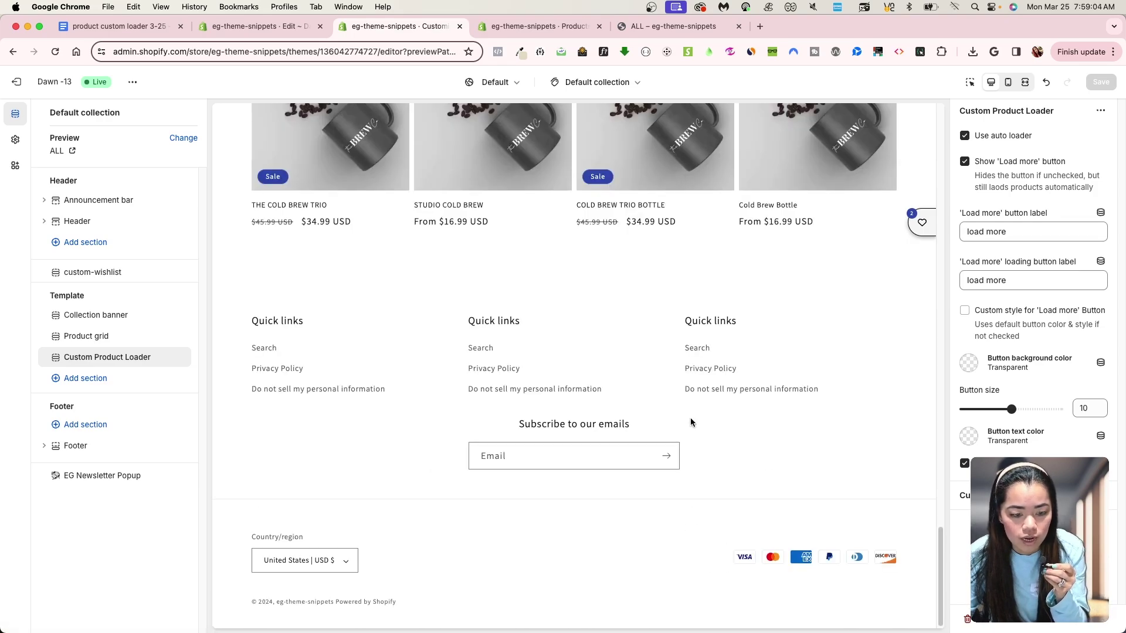
{"action": "scroll", "coordinate": [703, 428], "scroll_direction": "up", "scroll_amount": 5}
{"action": "scroll", "coordinate": [711, 422], "scroll_direction": "up", "scroll_amount": 5}
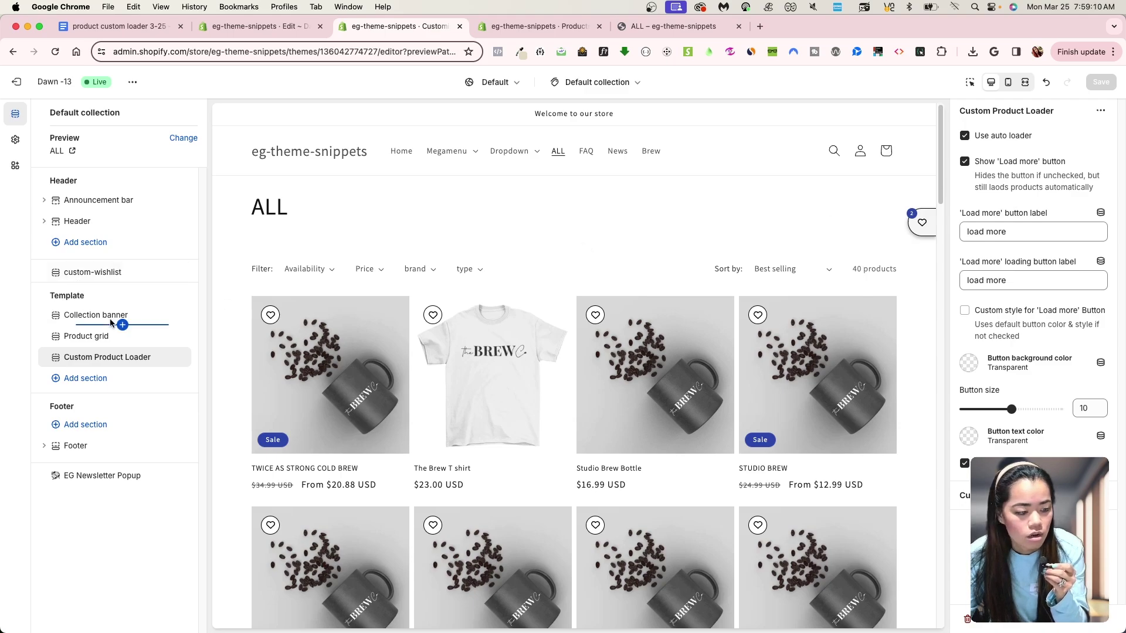
{"action": "left_click", "coordinate": [93, 336]}
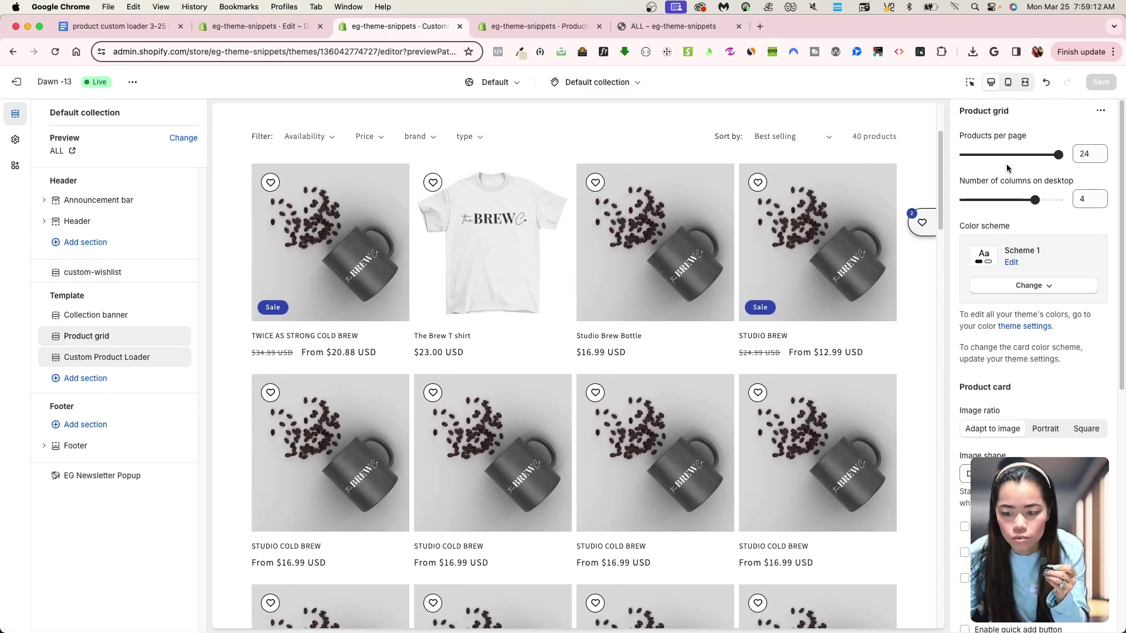
{"action": "left_click", "coordinate": [1022, 154]}
{"action": "left_click_drag", "start_coordinate": [1010, 154], "coordinate": [987, 154]}
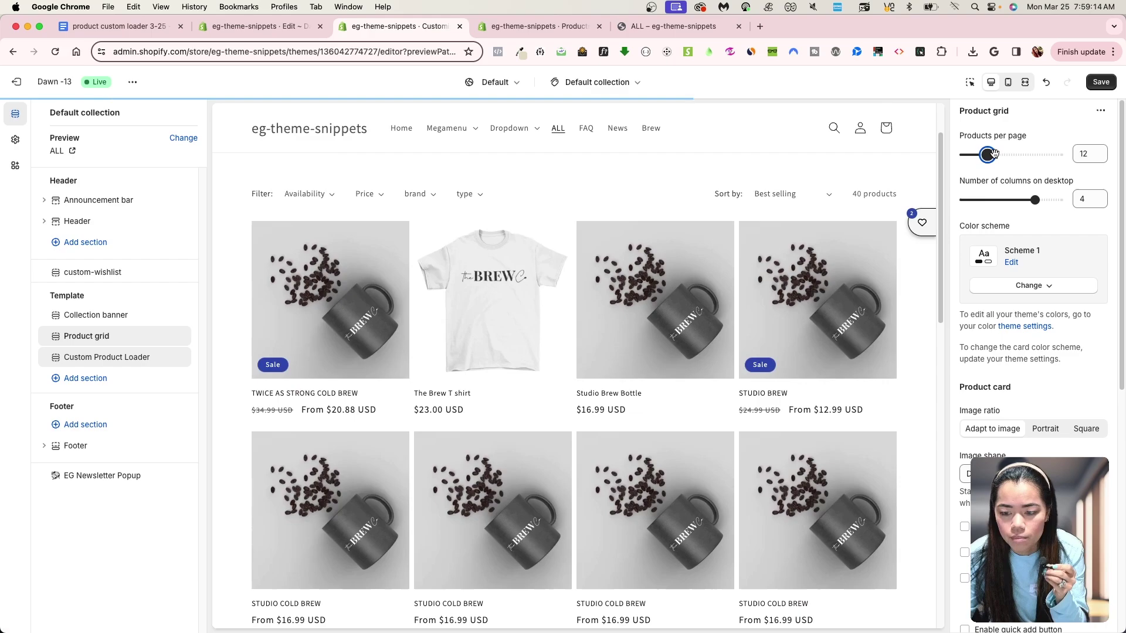
{"action": "left_click", "coordinate": [1101, 82]}
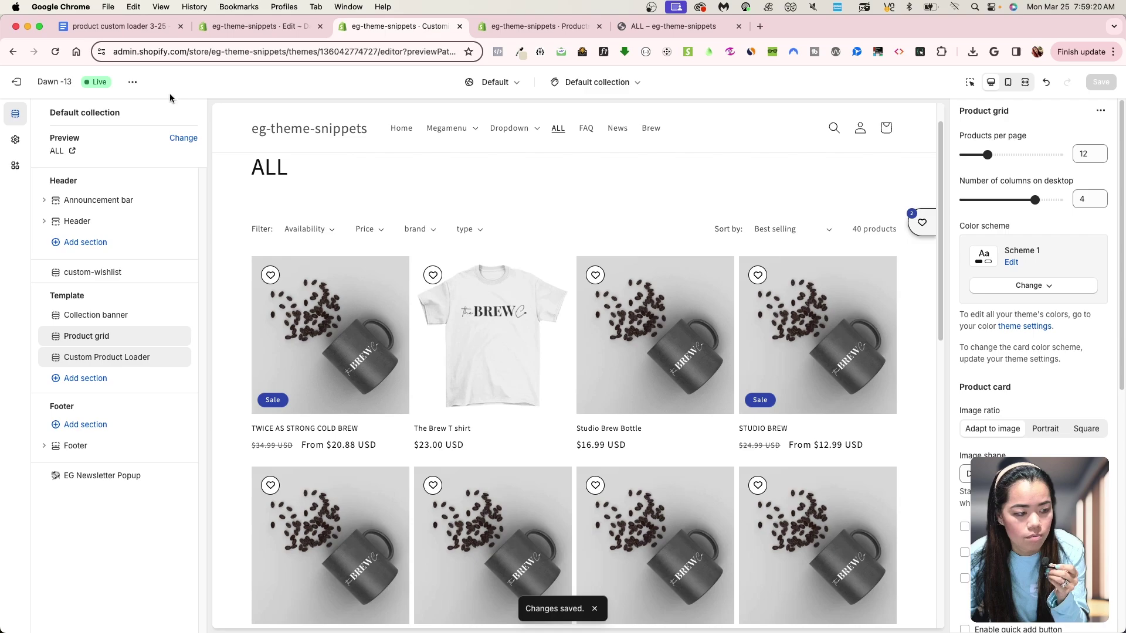
{"action": "left_click", "coordinate": [132, 82]}
Open the live storefront in a new tab, close leftover tabs, and view the ALL collection.
{"action": "left_click", "coordinate": [32, 193]}
{"action": "left_click", "coordinate": [739, 25]}
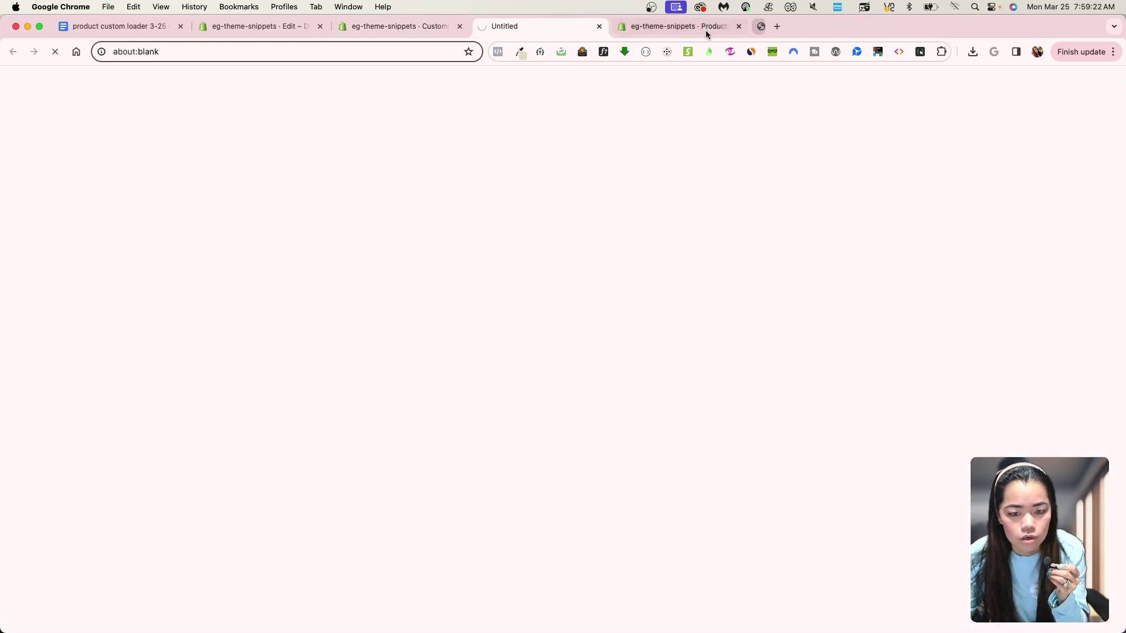
{"action": "middle_click", "coordinate": [698, 26]}
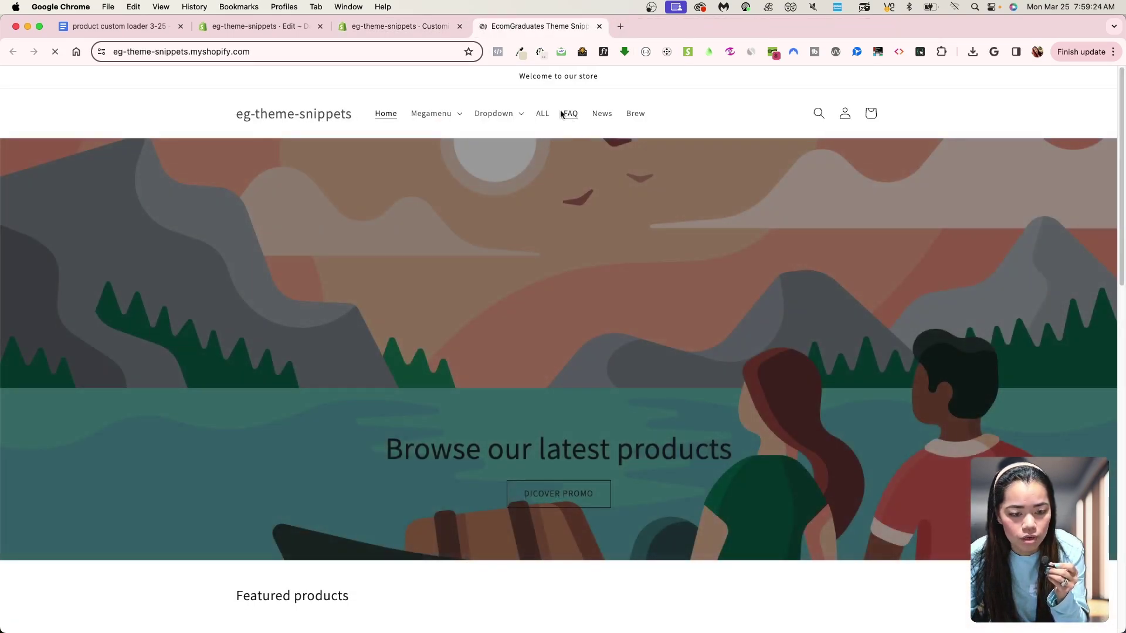
{"action": "left_click", "coordinate": [543, 114]}
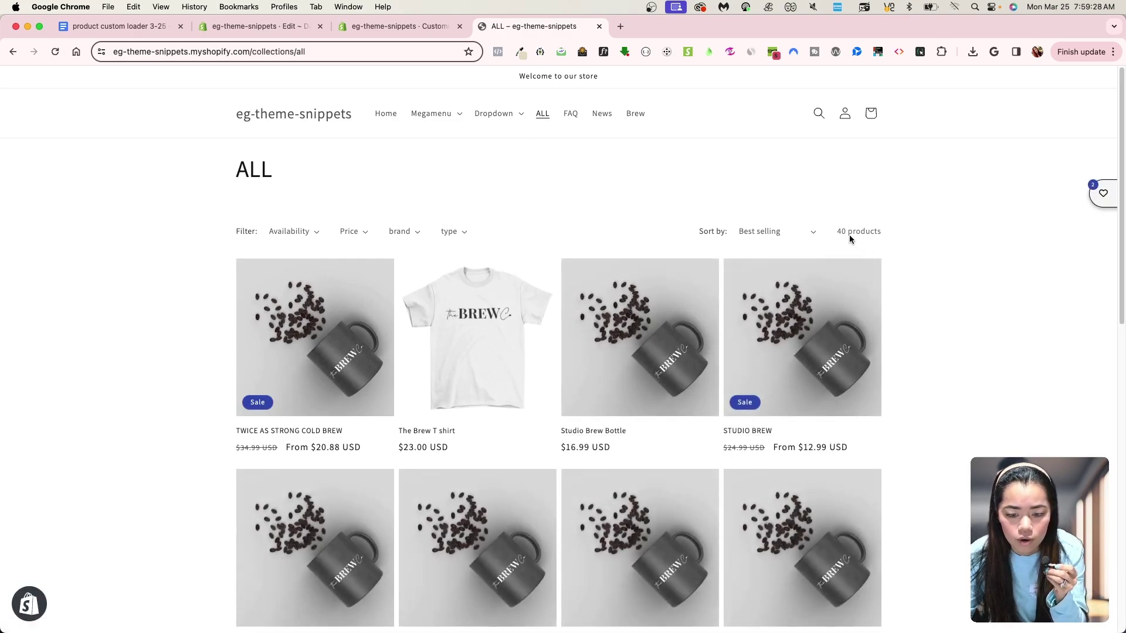
{"action": "scroll", "coordinate": [933, 416], "scroll_direction": "down", "scroll_amount": 5}
{"action": "scroll", "coordinate": [921, 407], "scroll_direction": "up", "scroll_amount": 4}
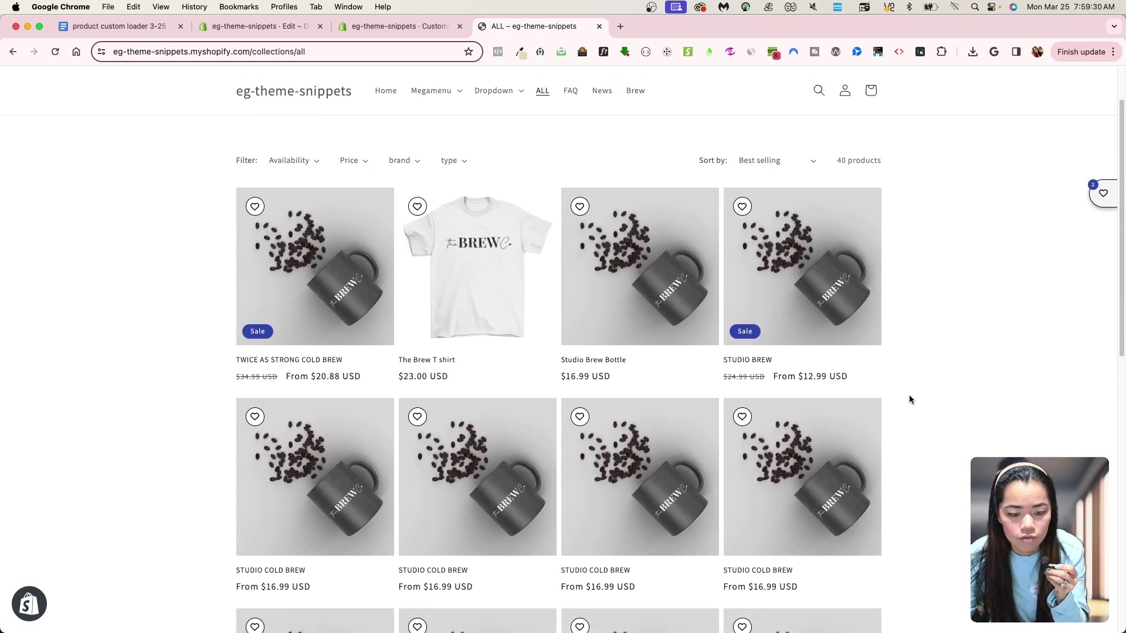
Load the next batch of ALL collection products and scroll through them.
{"action": "left_click", "coordinate": [424, 38]}
{"action": "left_click", "coordinate": [536, 27]}
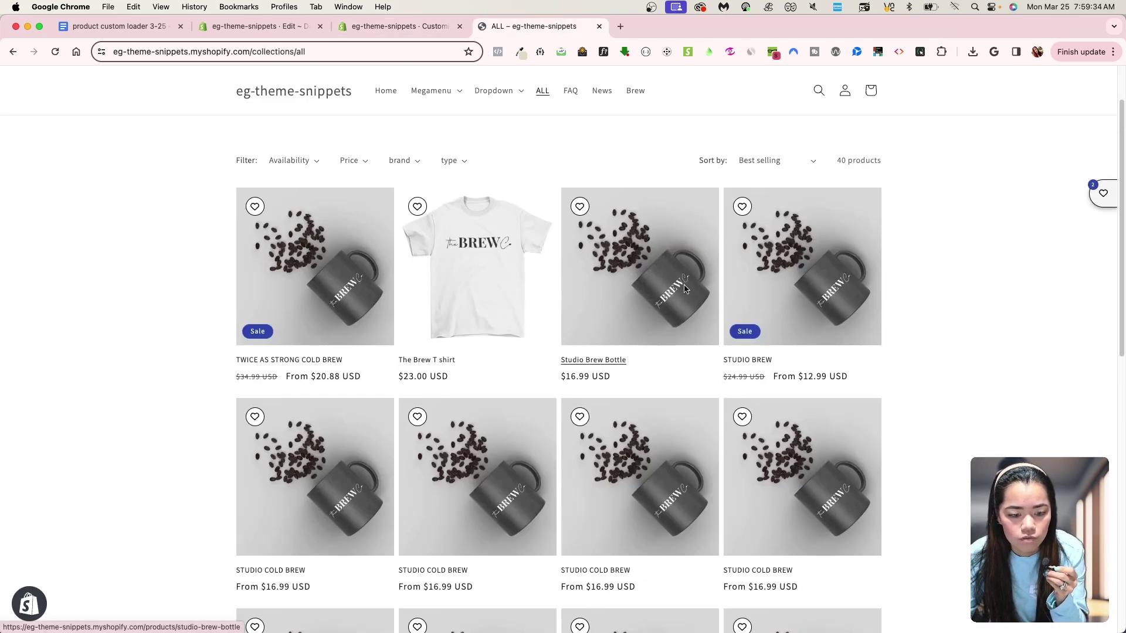
{"action": "scroll", "coordinate": [685, 289], "scroll_direction": "down", "scroll_amount": 8}
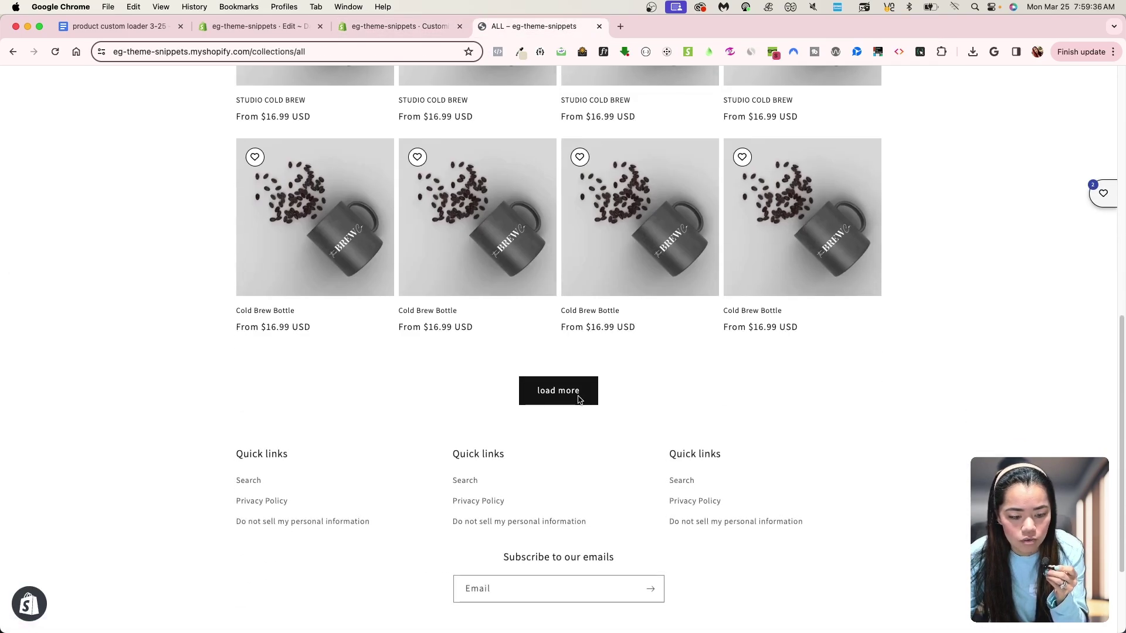
{"action": "left_click", "coordinate": [578, 399]}
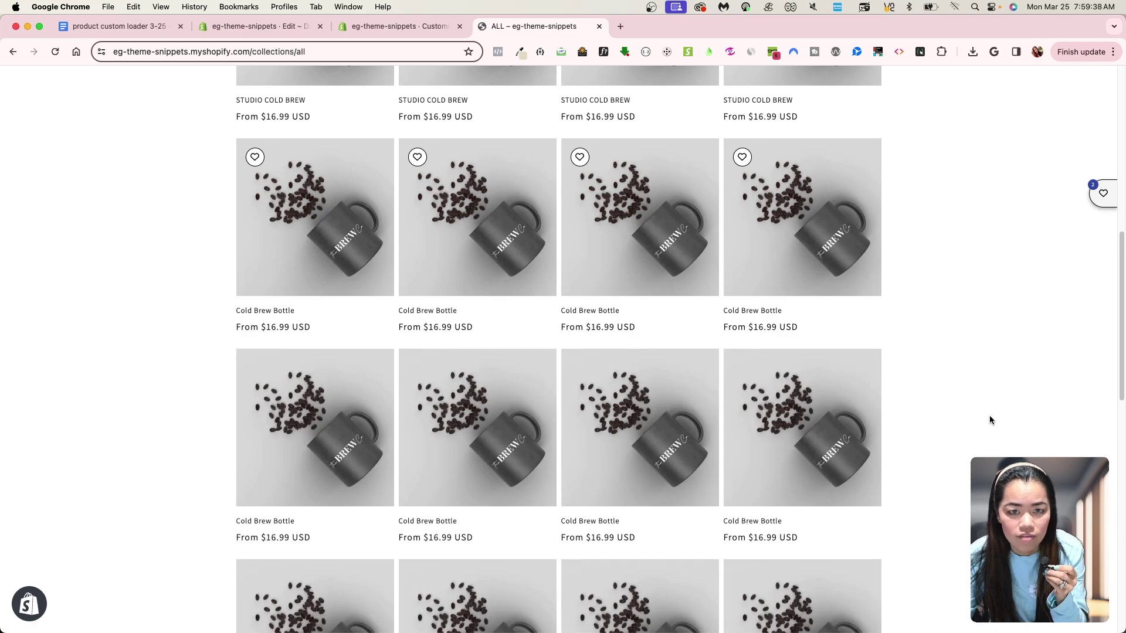
{"action": "scroll", "coordinate": [989, 420], "scroll_direction": "down", "scroll_amount": 10}
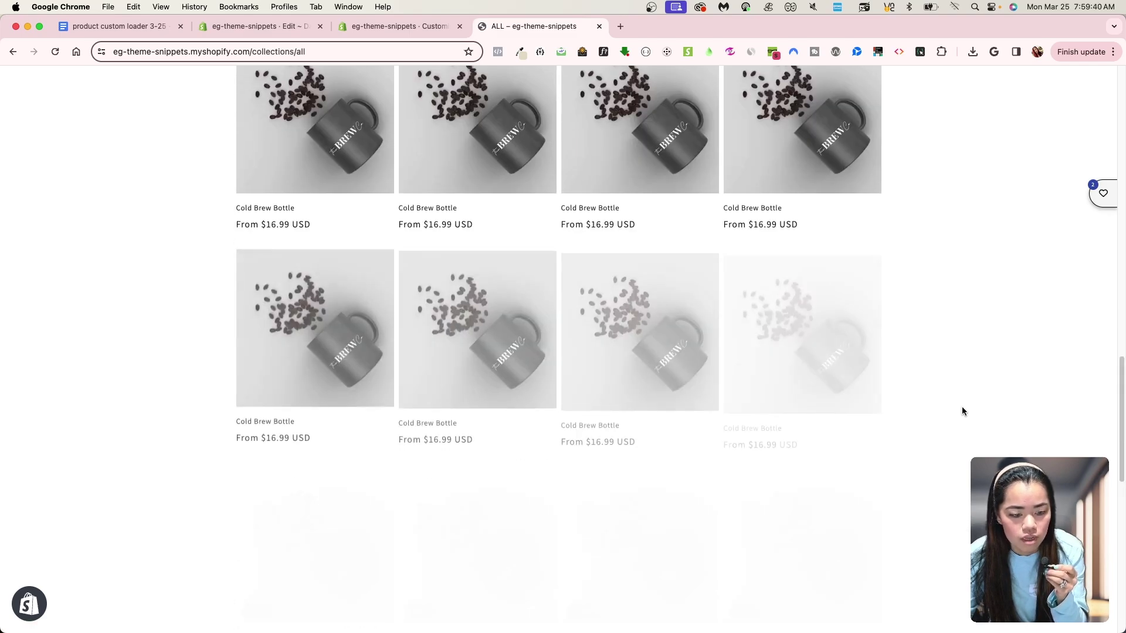
{"action": "scroll", "coordinate": [962, 408], "scroll_direction": "down", "scroll_amount": 8}
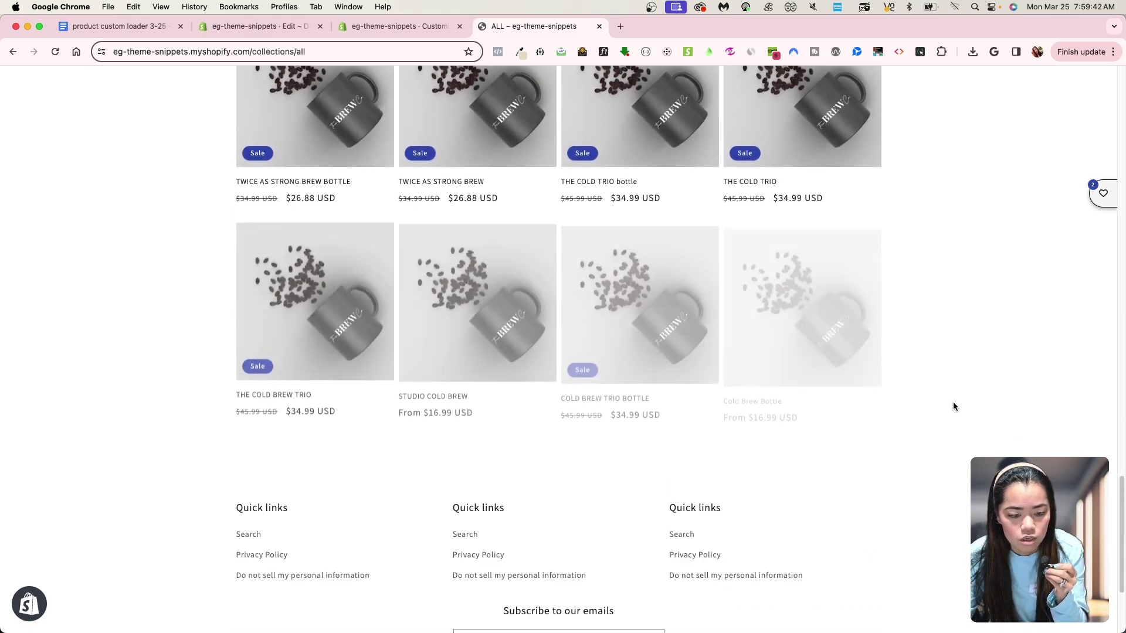
{"action": "scroll", "coordinate": [953, 402], "scroll_direction": "down", "scroll_amount": 3}
Reload the collection page, scroll through it, and open Chrome DevTools via Inspect.
{"action": "right_click", "coordinate": [977, 331]}
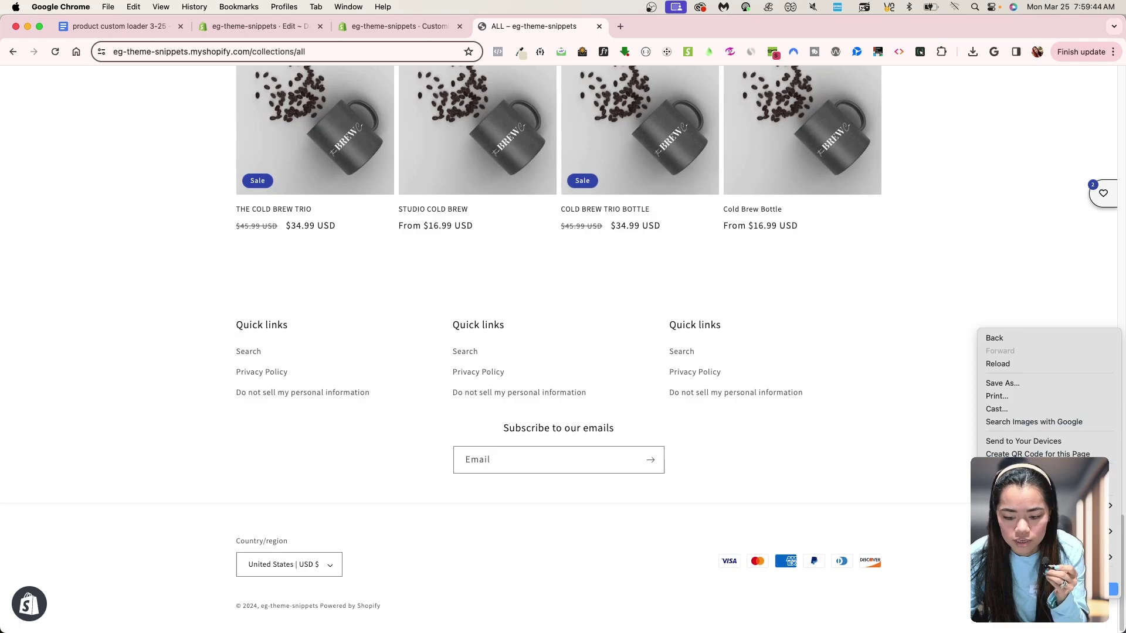
{"action": "right_click", "coordinate": [920, 463]}
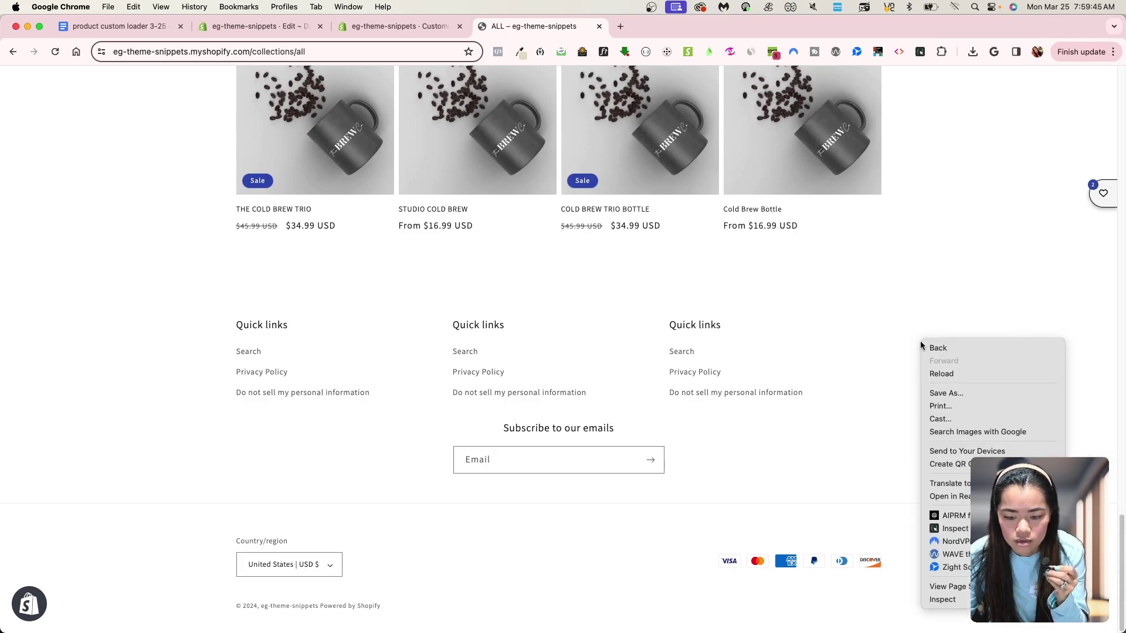
{"action": "left_click", "coordinate": [927, 373]}
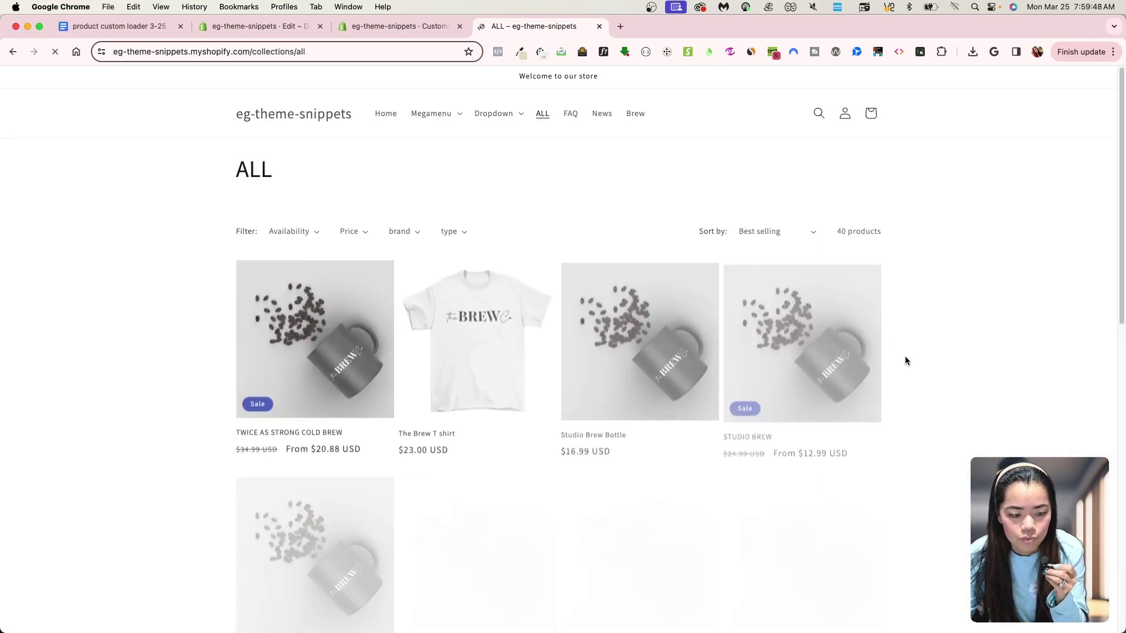
{"action": "scroll", "coordinate": [938, 382], "scroll_direction": "down", "scroll_amount": 10}
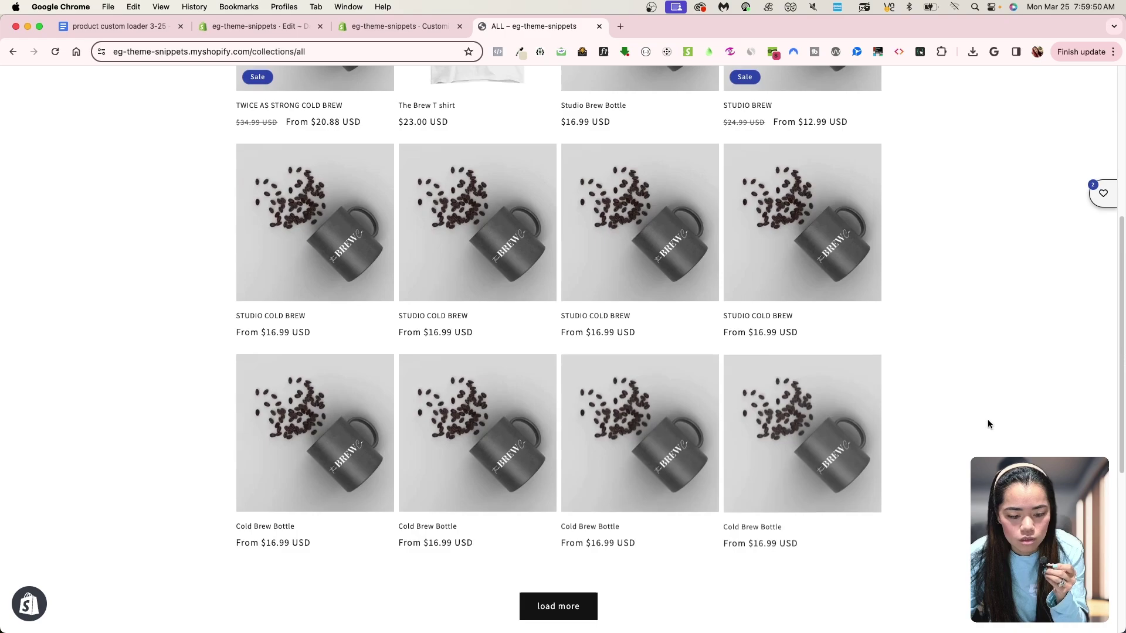
{"action": "scroll", "coordinate": [986, 411], "scroll_direction": "down", "scroll_amount": 5}
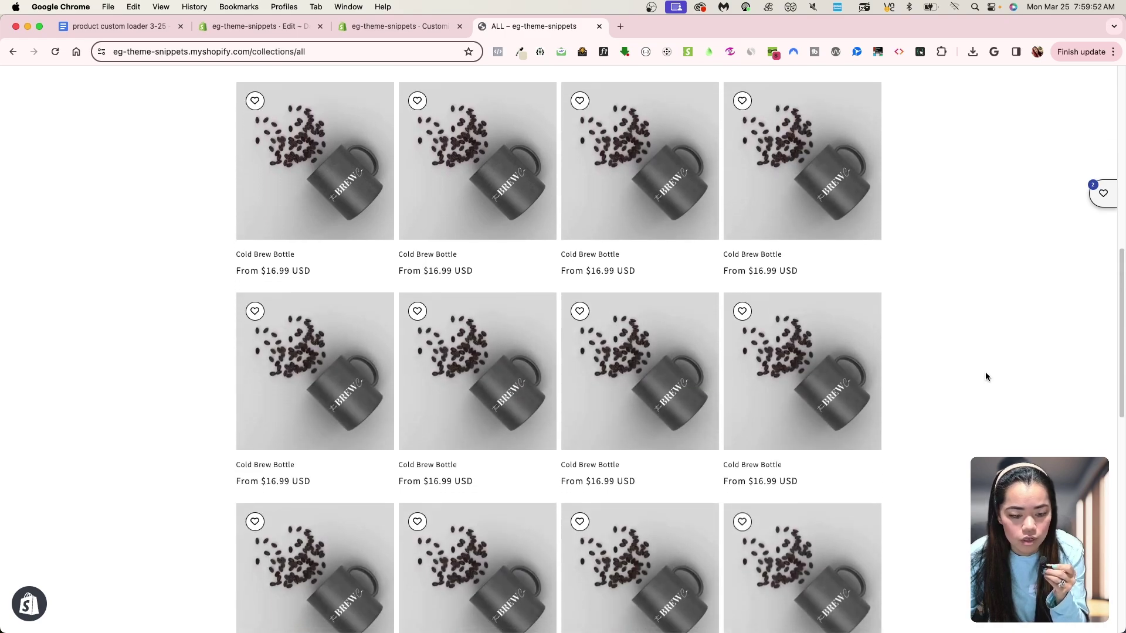
{"action": "scroll", "coordinate": [979, 378], "scroll_direction": "down", "scroll_amount": 5}
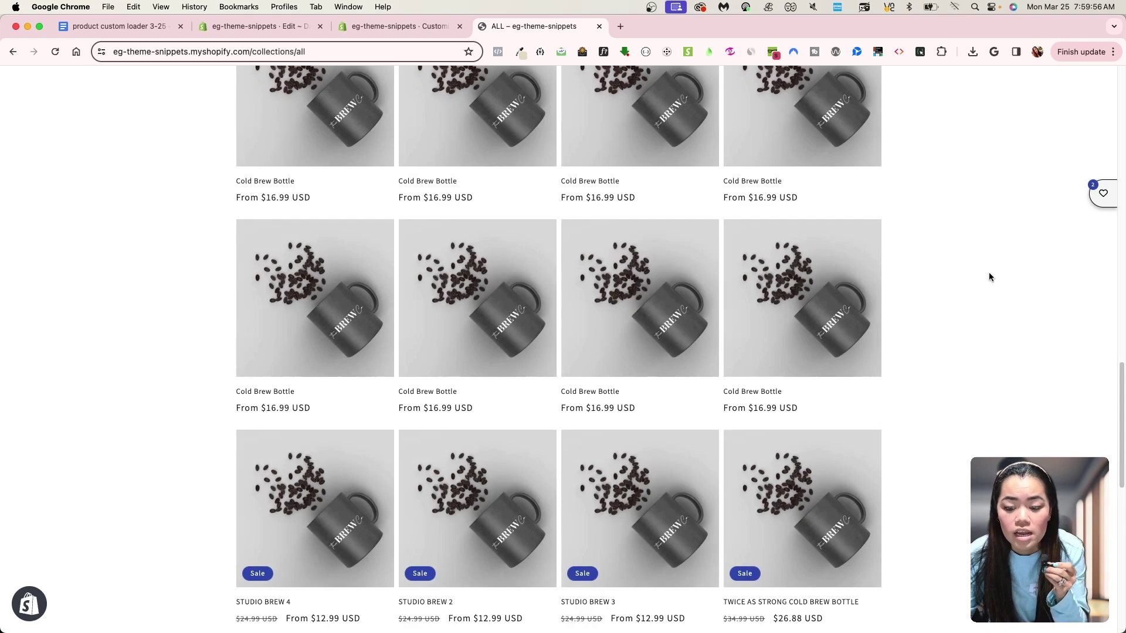
{"action": "right_click", "coordinate": [989, 272]}
{"action": "left_click", "coordinate": [906, 529]}
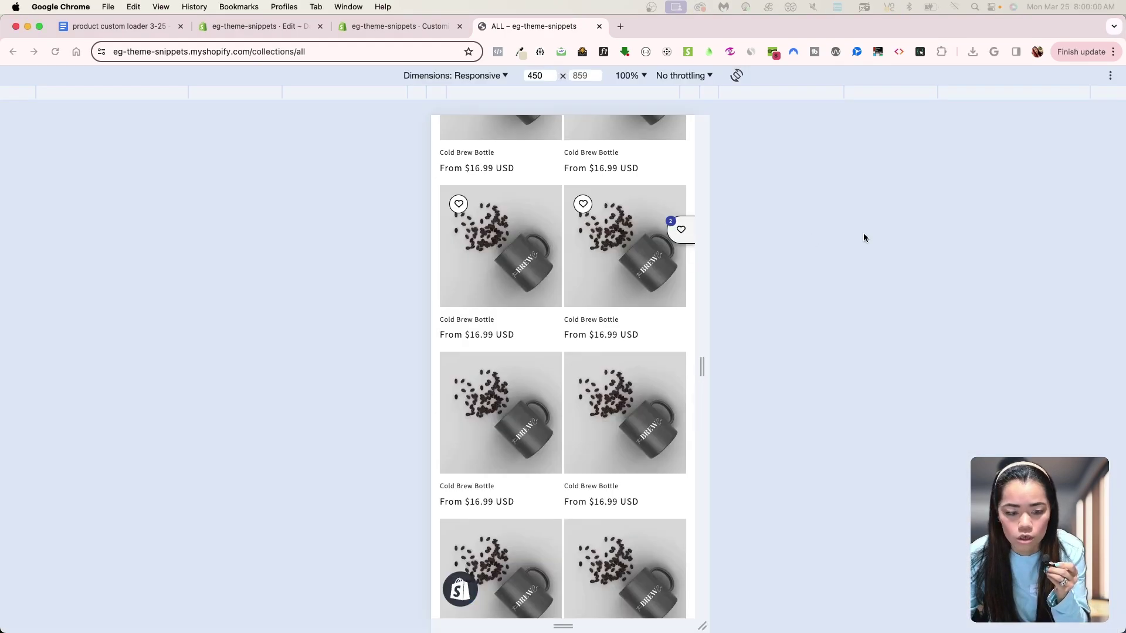
Narrow the preview to 353 px and open ALL from the mobile menu.
{"action": "scroll", "coordinate": [582, 295], "scroll_direction": "down", "scroll_amount": 1}
{"action": "left_click_drag", "start_coordinate": [702, 366], "coordinate": [672, 368]}
{"action": "left_click", "coordinate": [563, 139]}
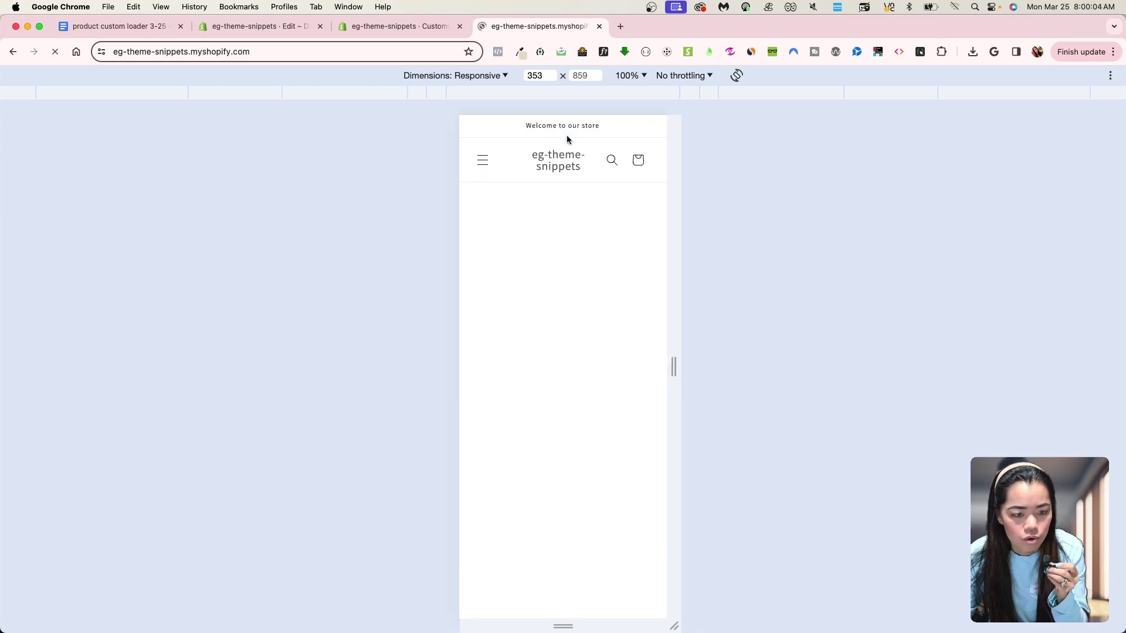
{"action": "left_click", "coordinate": [484, 159]}
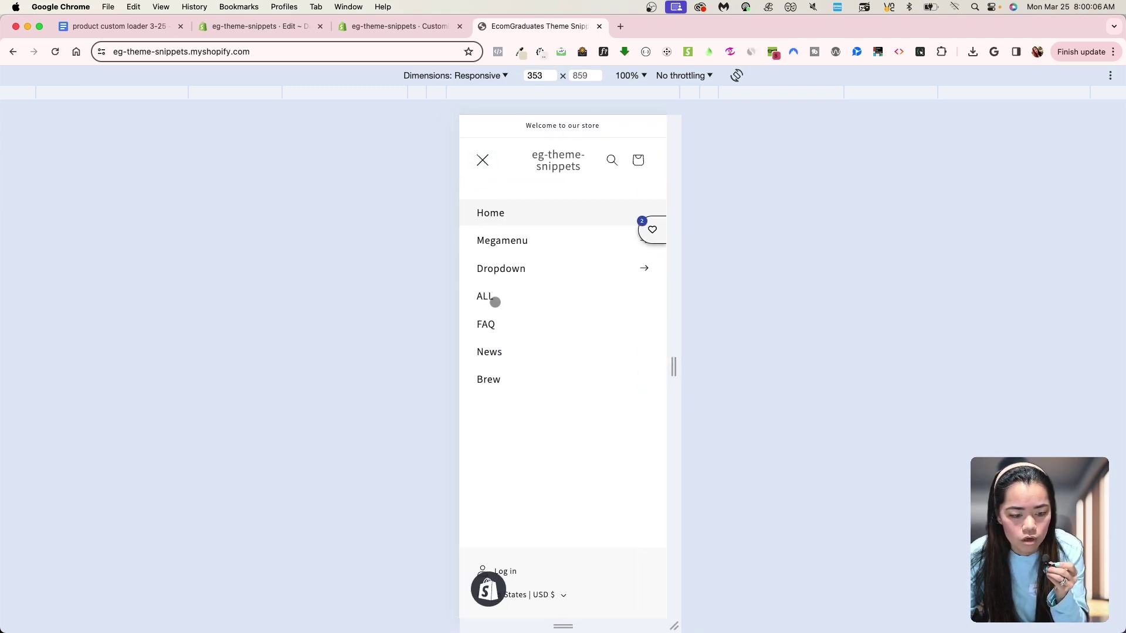
{"action": "left_click", "coordinate": [495, 301]}
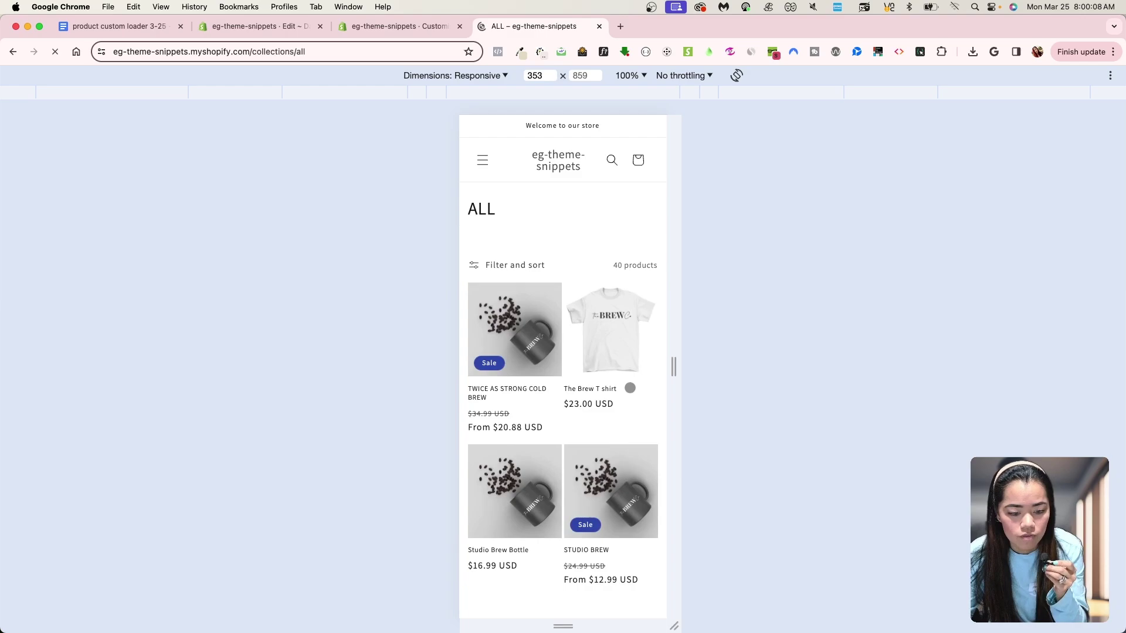
Scroll the mobile ALL collection to confirm more products auto-load, then turn off device mode.
{"action": "scroll", "coordinate": [616, 395], "scroll_direction": "down", "scroll_amount": 6}
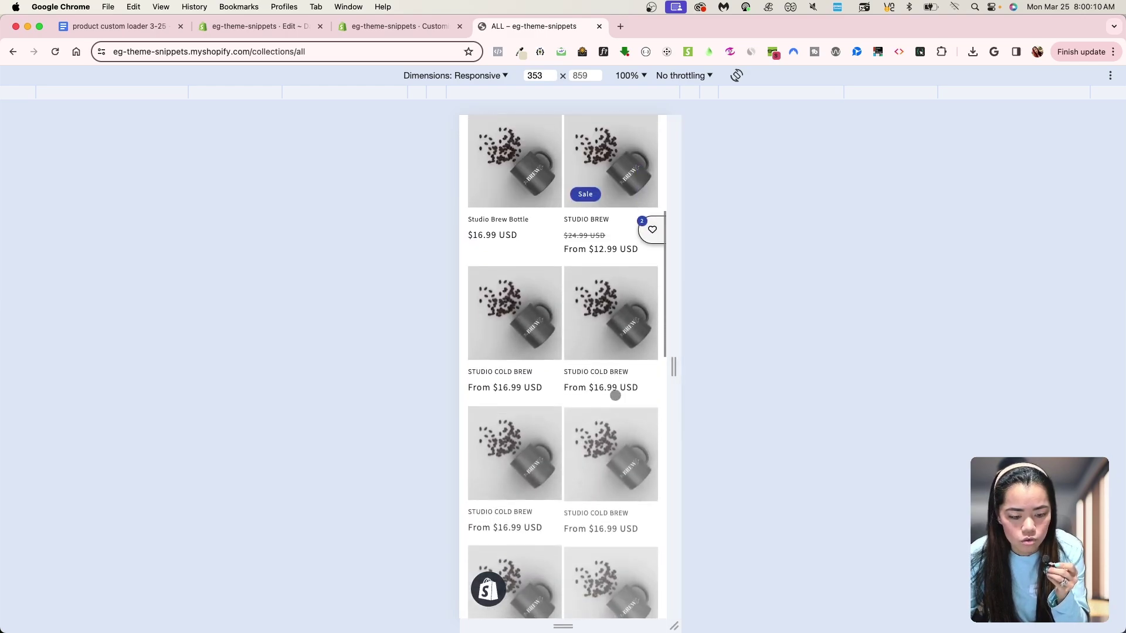
{"action": "scroll", "coordinate": [616, 395], "scroll_direction": "down", "scroll_amount": 10}
{"action": "scroll", "coordinate": [614, 373], "scroll_direction": "up", "scroll_amount": 8}
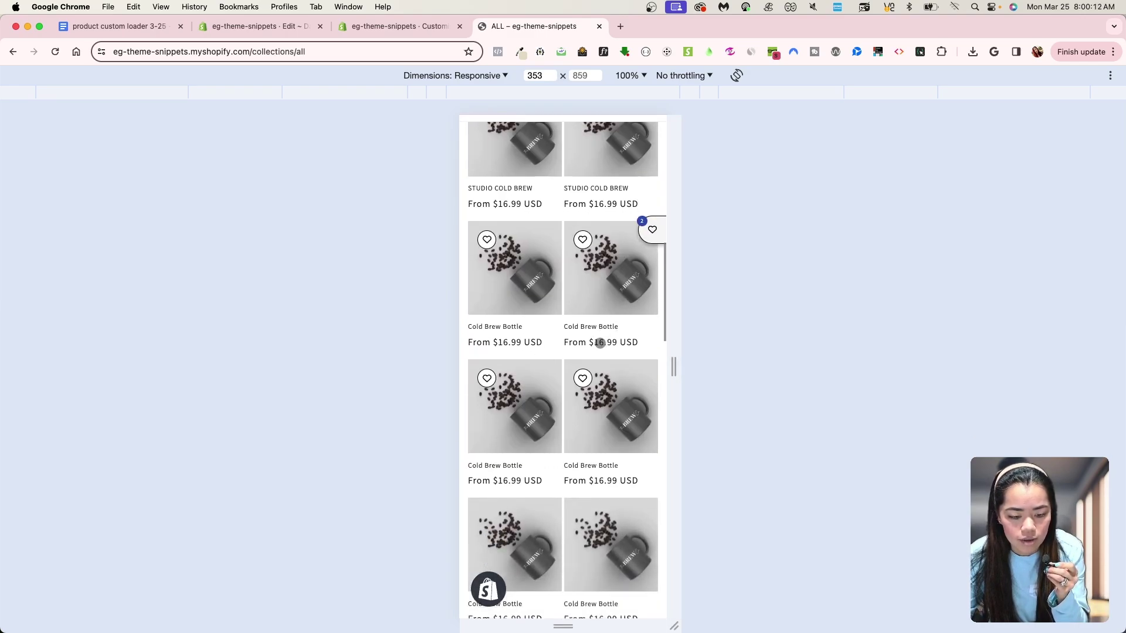
{"action": "scroll", "coordinate": [601, 352], "scroll_direction": "down", "scroll_amount": 5}
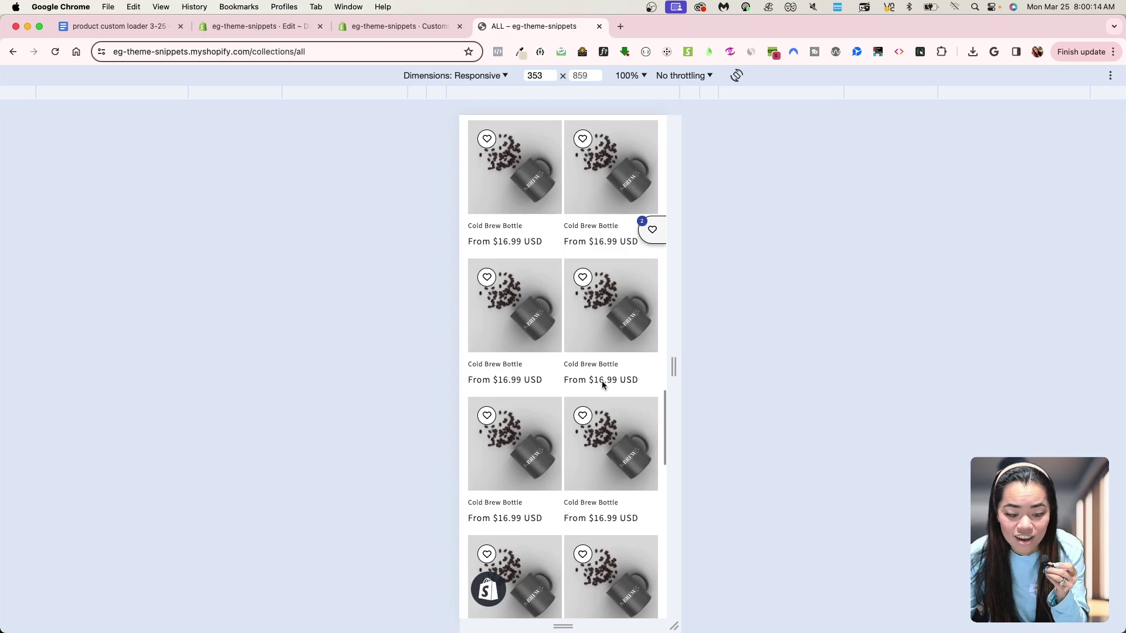
{"action": "scroll", "coordinate": [601, 384], "scroll_direction": "down", "scroll_amount": 10}
{"action": "scroll", "coordinate": [600, 386], "scroll_direction": "down", "scroll_amount": 10}
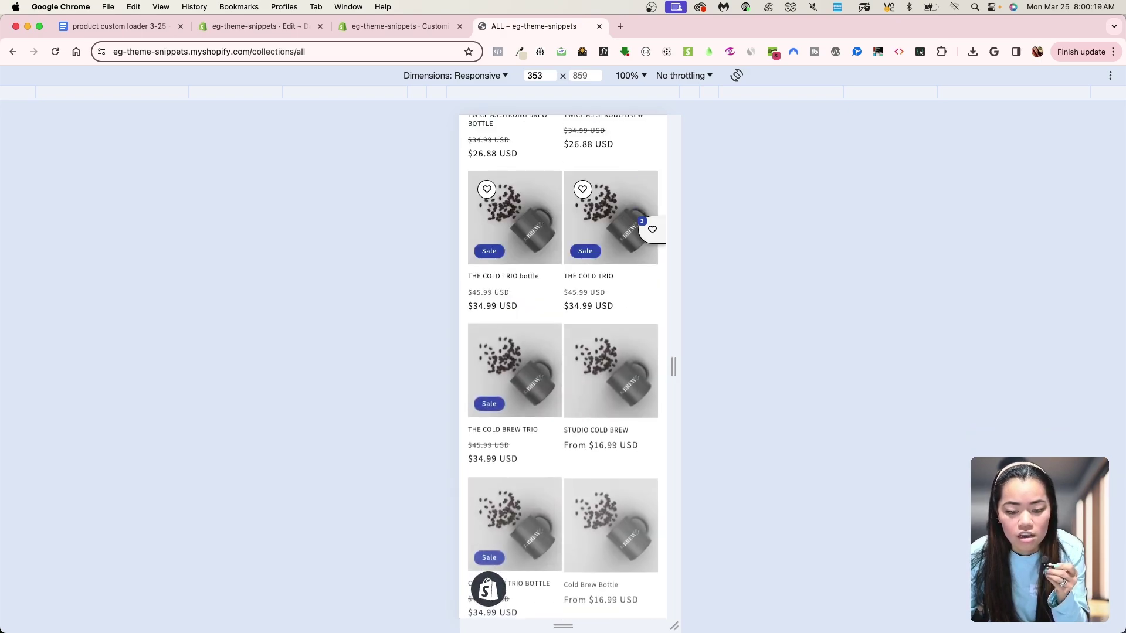
{"action": "key", "text": "super+shift+m"}
{"action": "scroll", "coordinate": [564, 352], "scroll_direction": "up", "scroll_amount": 5}
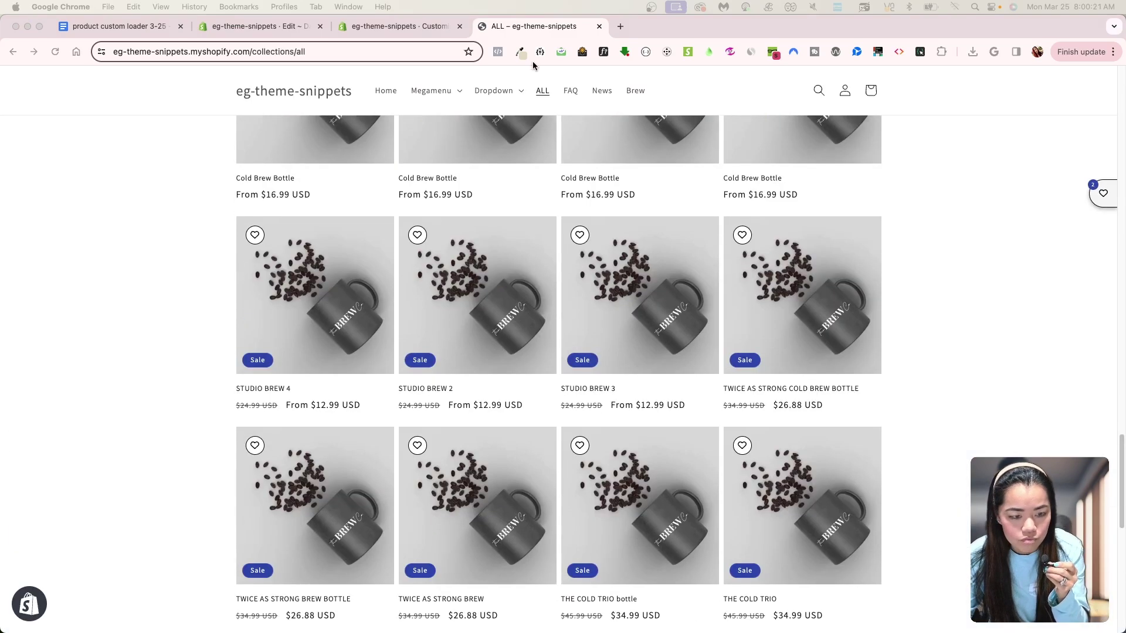
Set the Product grid to 20 products per page in the theme editor and save.
{"action": "left_click", "coordinate": [399, 25]}
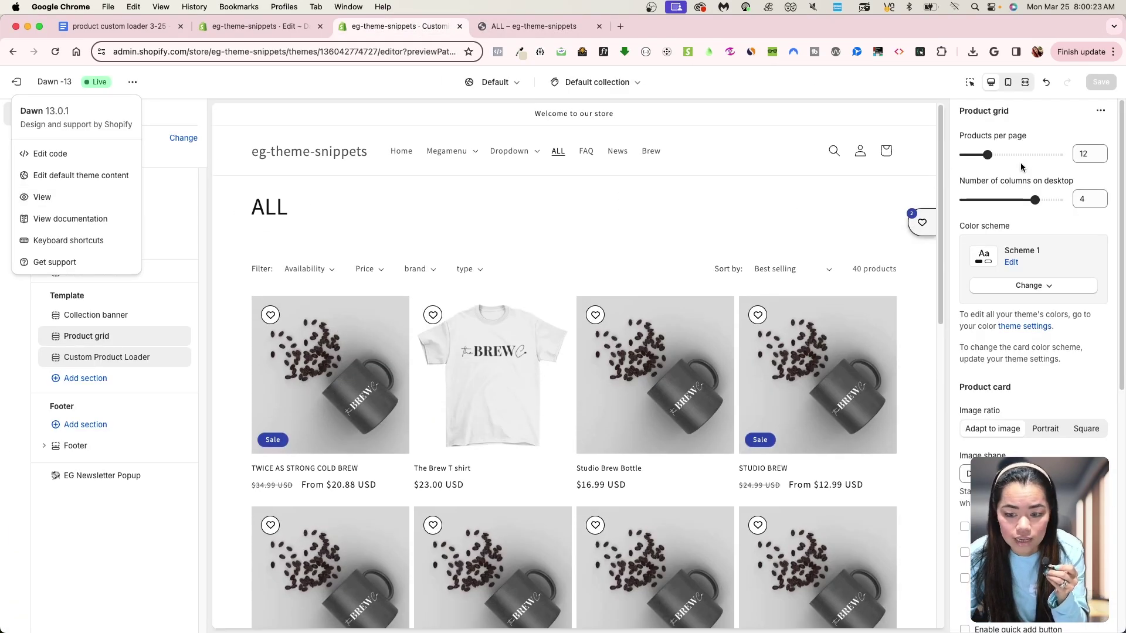
{"action": "left_click", "coordinate": [1030, 154]}
{"action": "left_click", "coordinate": [1101, 82]}
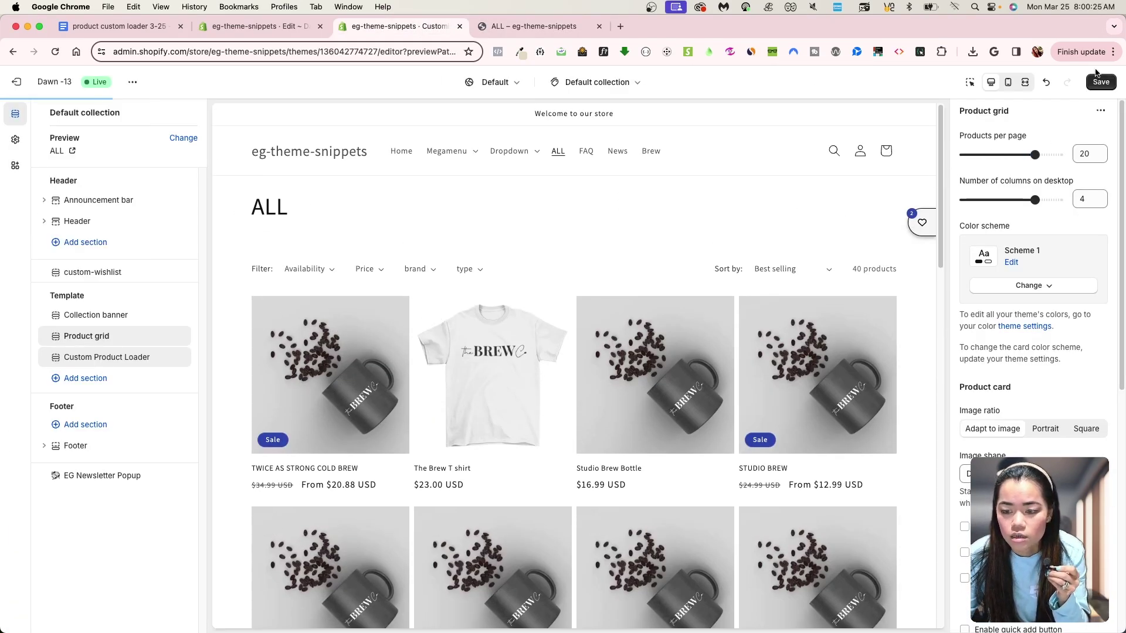
{"action": "scroll", "coordinate": [599, 278], "scroll_direction": "down", "scroll_amount": 2}
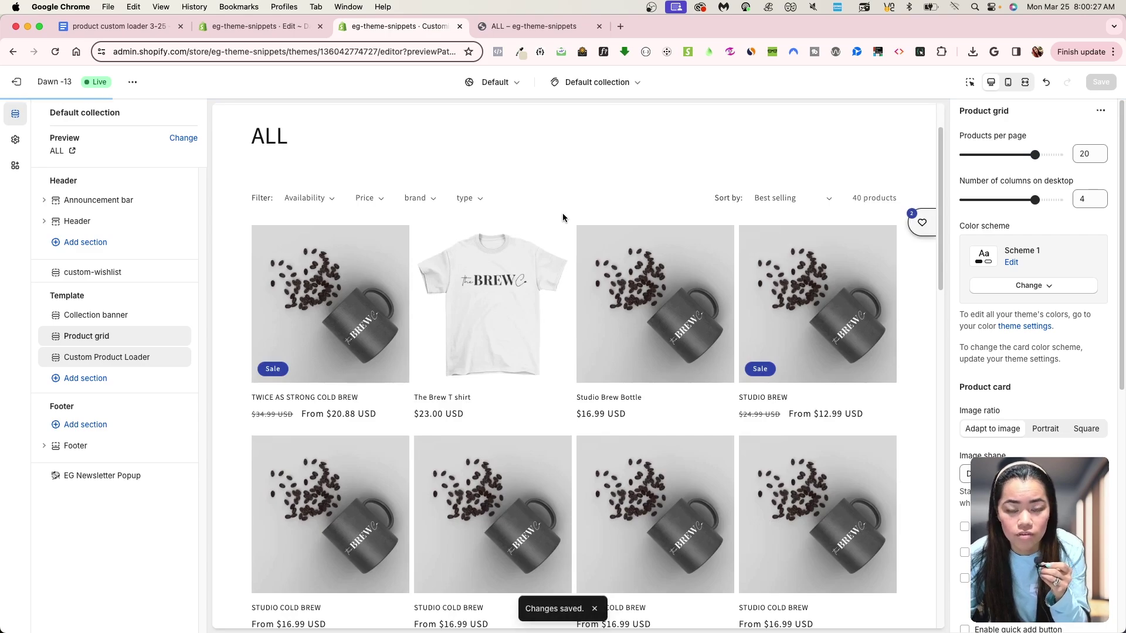
Reload the live ALL collection page and scroll through the product grid to check it.
{"action": "left_click", "coordinate": [544, 27]}
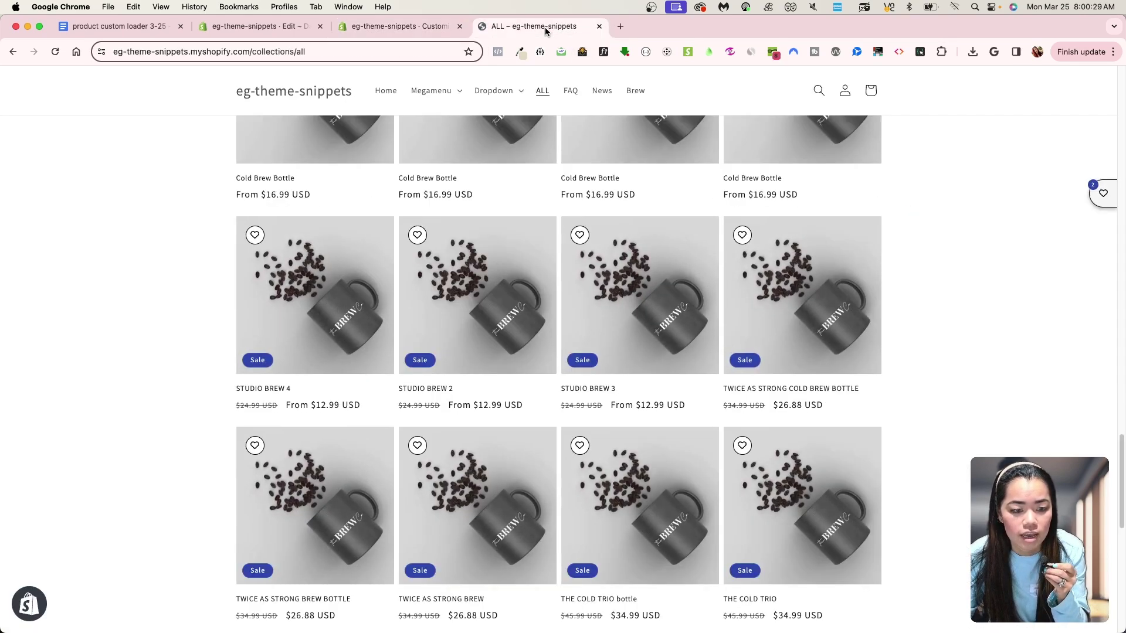
{"action": "left_click", "coordinate": [53, 52]}
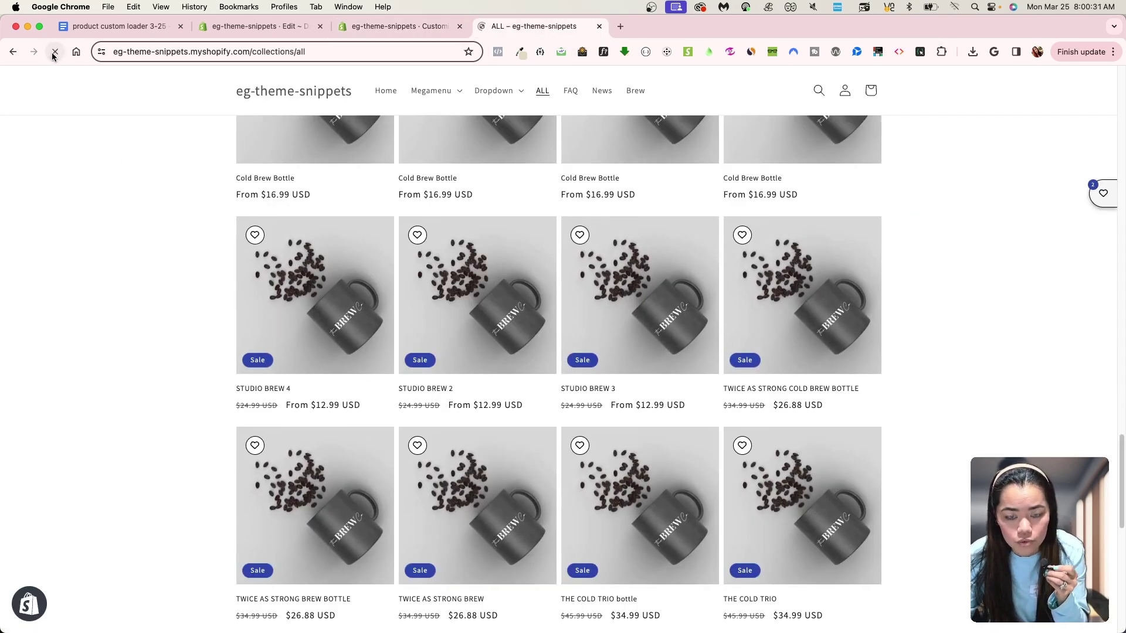
{"action": "scroll", "coordinate": [579, 308], "scroll_direction": "down", "scroll_amount": 15}
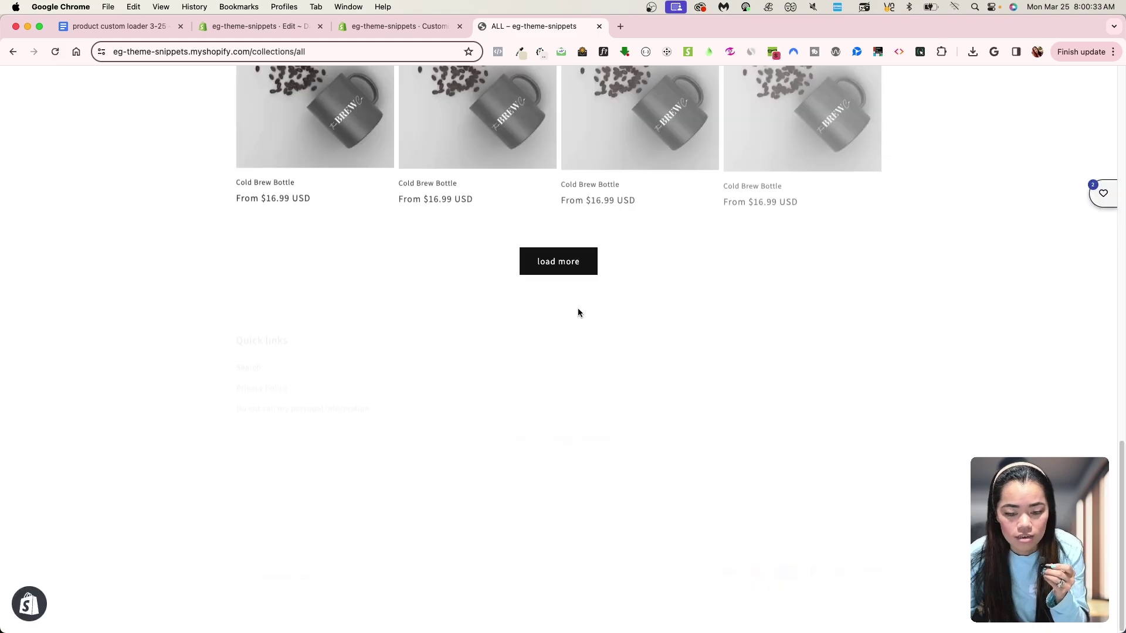
{"action": "scroll", "coordinate": [871, 375], "scroll_direction": "up", "scroll_amount": 8}
{"action": "scroll", "coordinate": [900, 341], "scroll_direction": "down", "scroll_amount": 3}
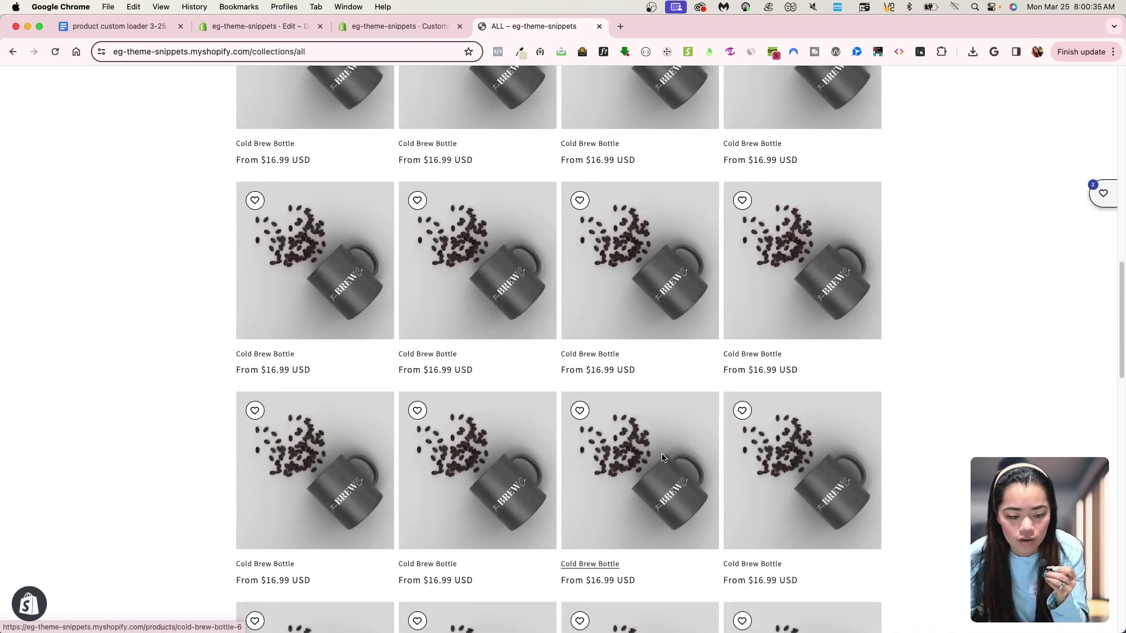
{"action": "scroll", "coordinate": [744, 454], "scroll_direction": "down", "scroll_amount": 3}
{"action": "scroll", "coordinate": [766, 444], "scroll_direction": "up", "scroll_amount": 10}
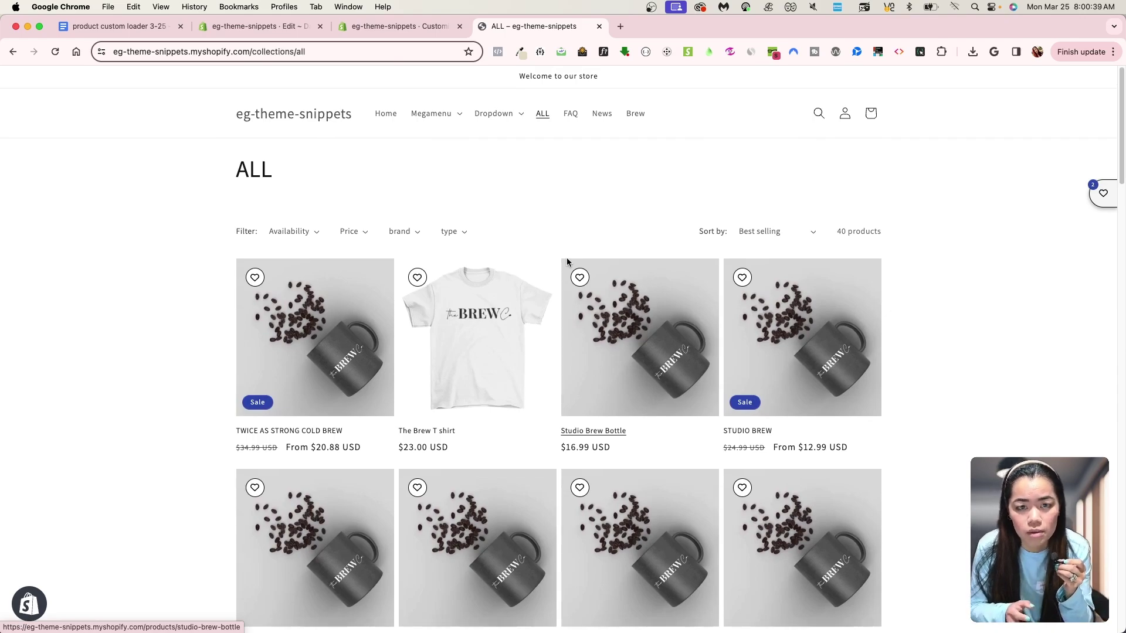
Show the Custom Product Loader section settings and load the next batch of products in the preview.
{"action": "left_click", "coordinate": [395, 27]}
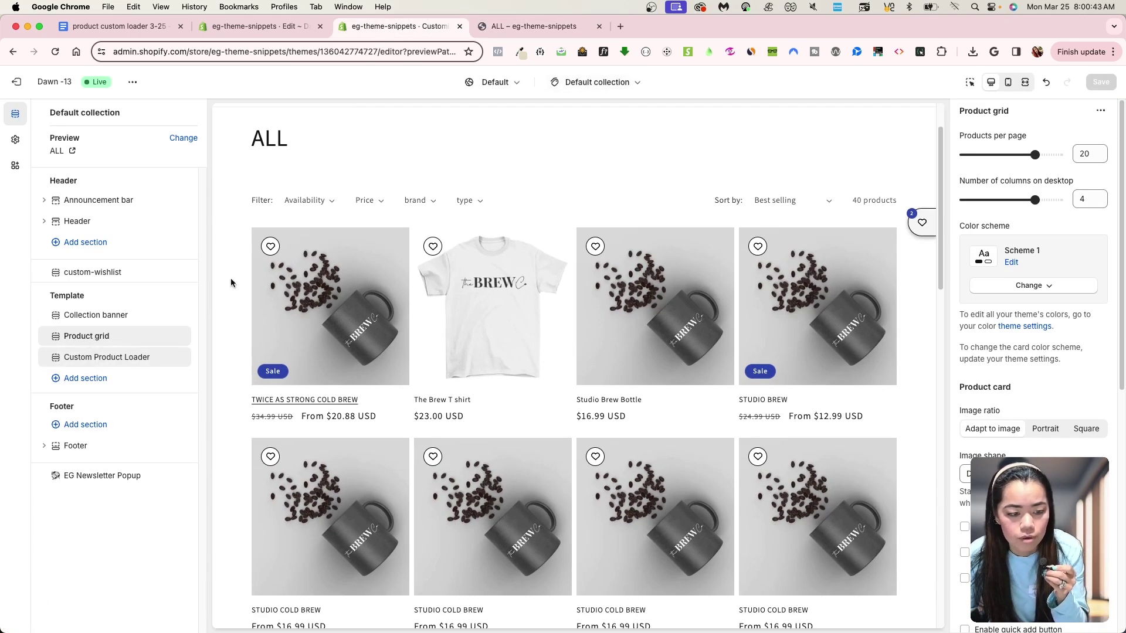
{"action": "left_click", "coordinate": [106, 360]}
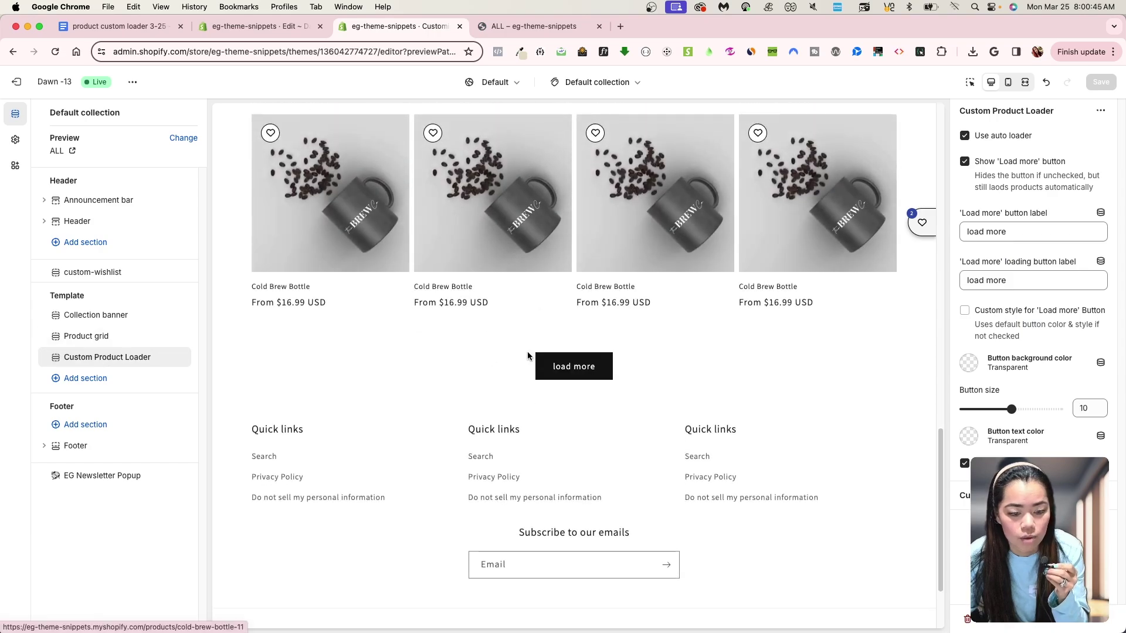
{"action": "left_click", "coordinate": [566, 369]}
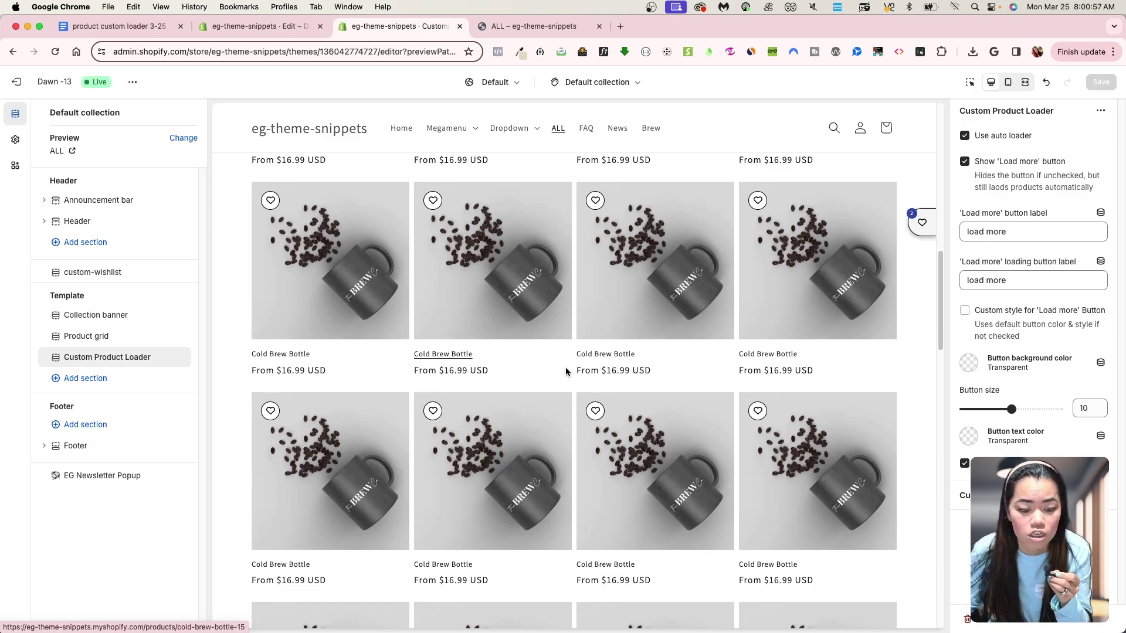
{"action": "scroll", "coordinate": [551, 384], "scroll_direction": "up", "scroll_amount": 10}
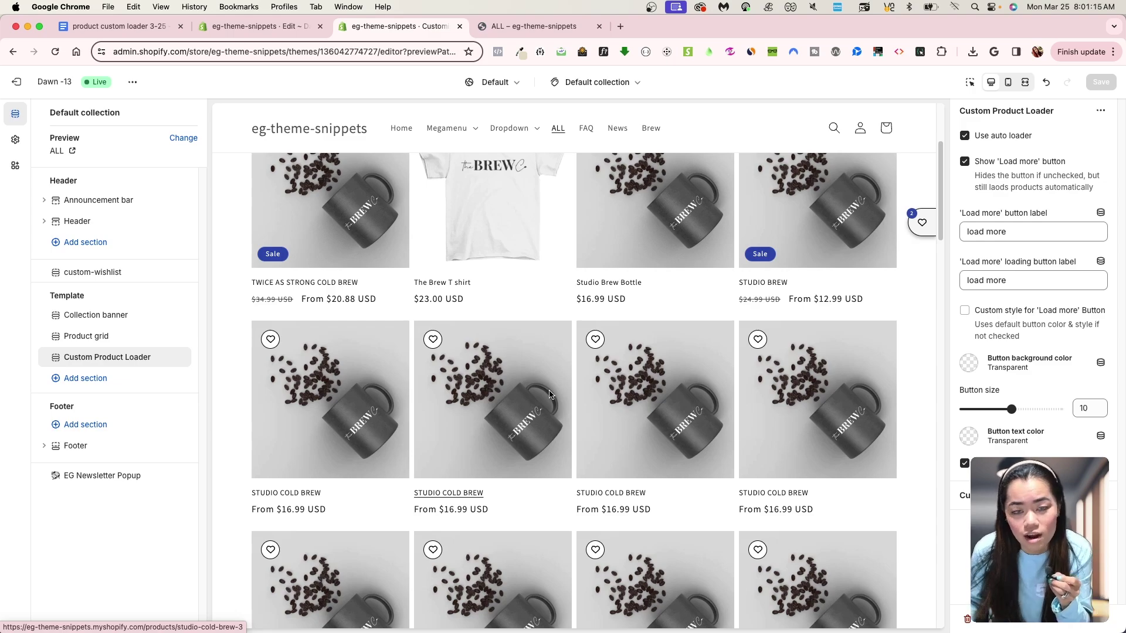
{"action": "scroll", "coordinate": [587, 323], "scroll_direction": "up", "scroll_amount": 5}
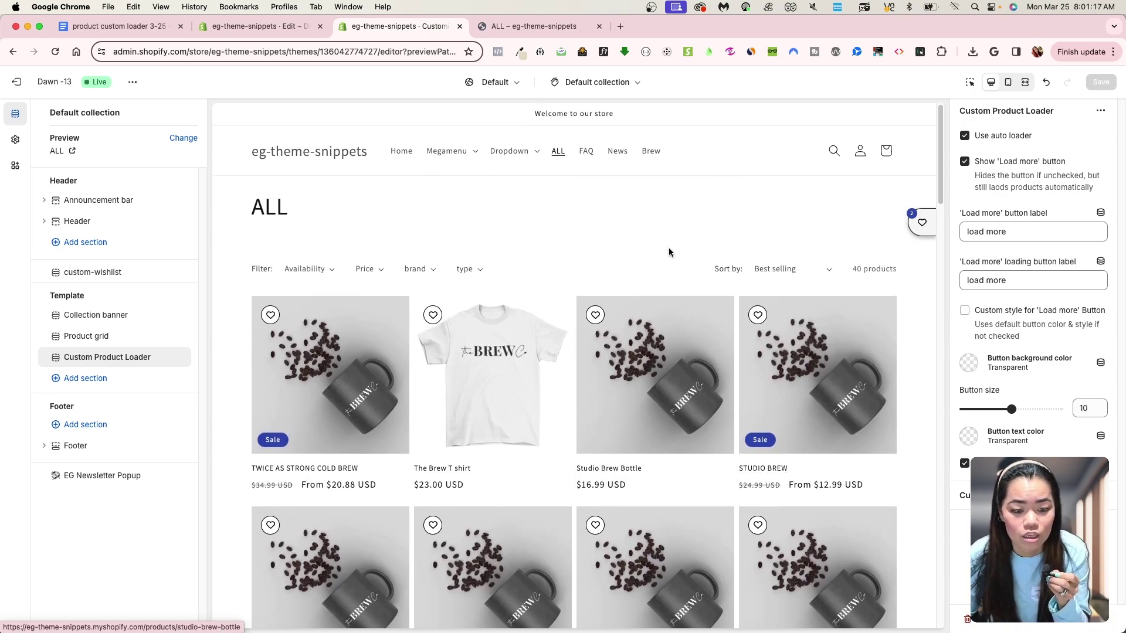